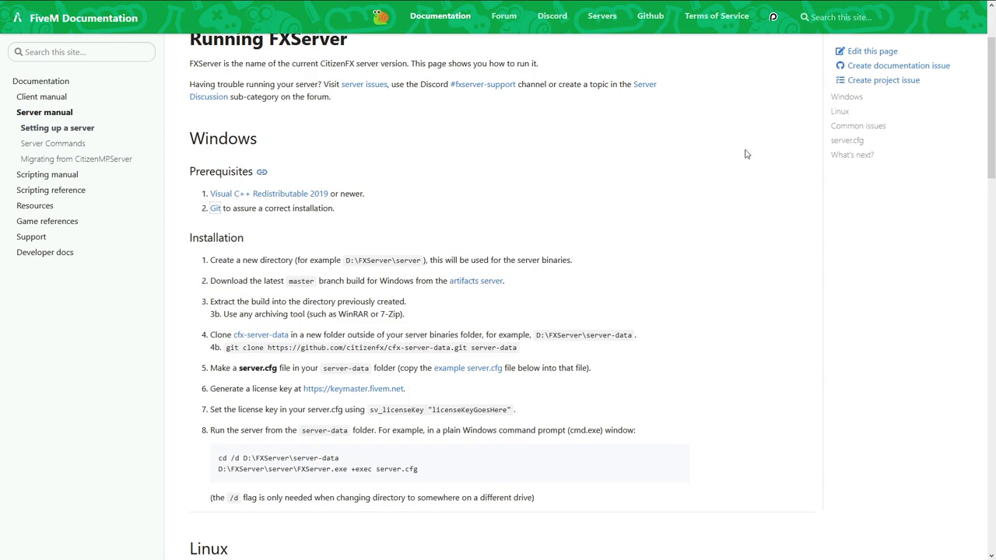
Step: Create a folder named FXServer at the root of Volume (D:) and refresh the listing
{"action": "left_click", "coordinate": [946, 6]}
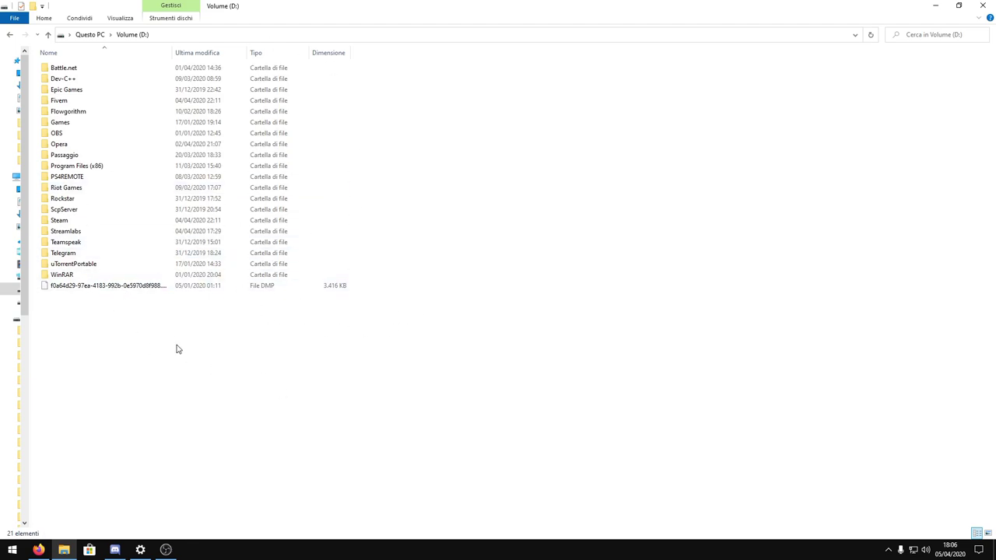
{"action": "right_click", "coordinate": [203, 339]}
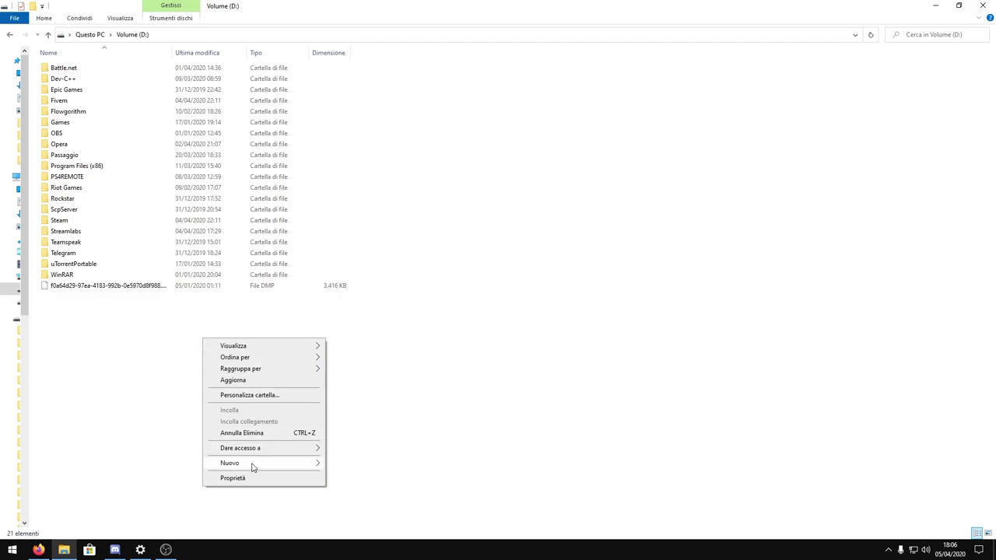
{"action": "mouse_move", "coordinate": [252, 466]}
{"action": "left_click", "coordinate": [354, 465]}
{"action": "key", "text": "BackSpace"}
{"action": "type", "text": "FXServer"}
{"action": "key", "text": "Return"}
{"action": "right_click", "coordinate": [172, 350]}
{"action": "left_click", "coordinate": [208, 392]}
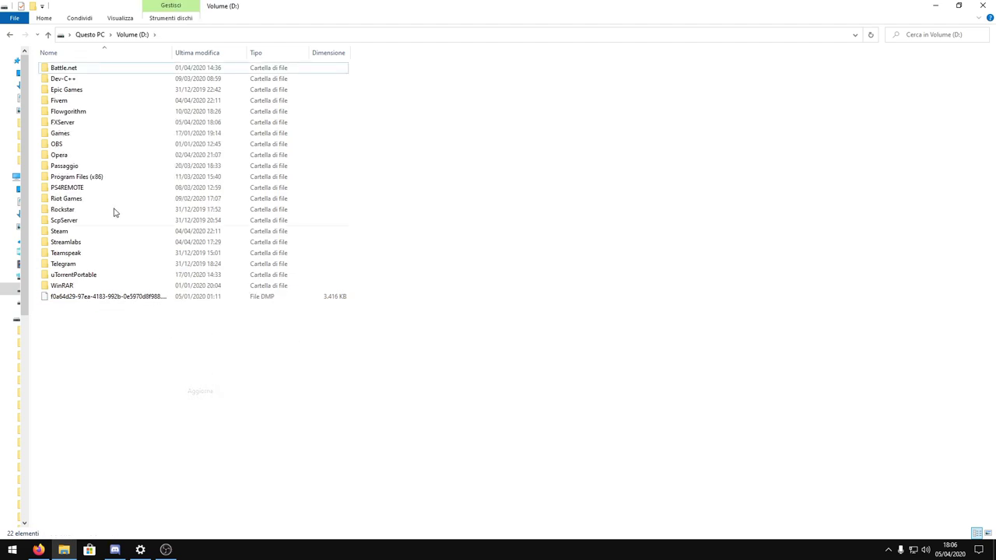
Step: Inside the FXServer folder, create a subfolder named server, as given in the documentation's example path
{"action": "left_click", "coordinate": [87, 123]}
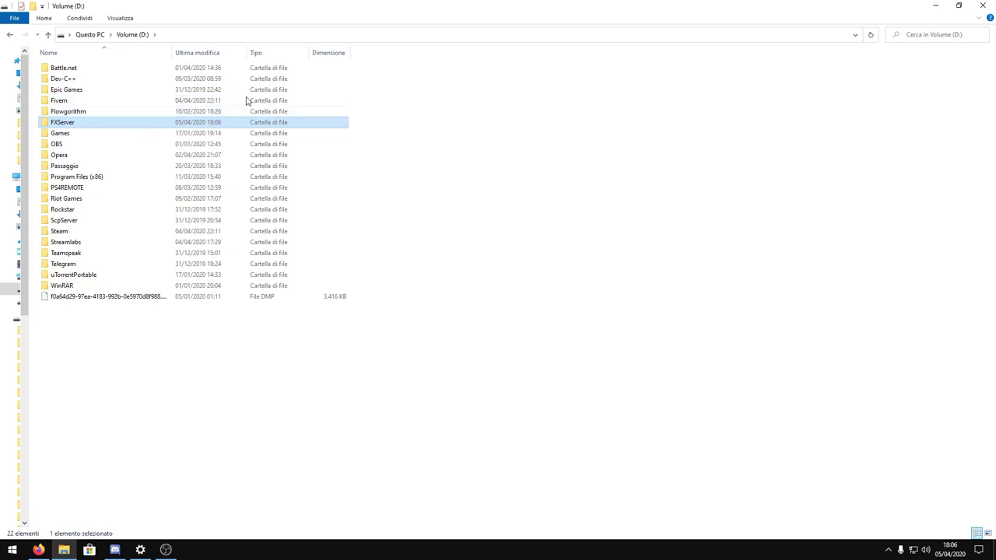
{"action": "double_click", "coordinate": [69, 126]}
{"action": "left_click", "coordinate": [38, 550]}
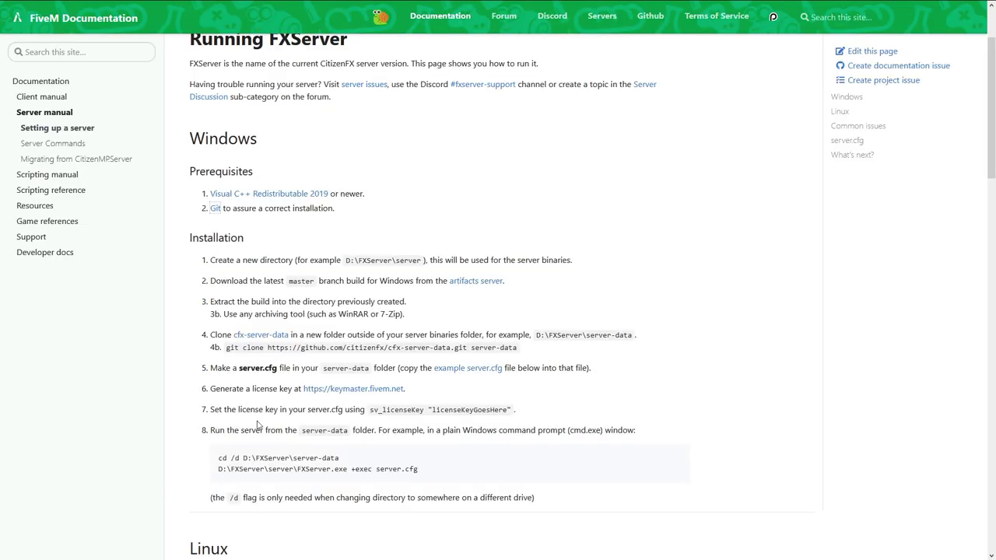
{"action": "left_click_drag", "start_coordinate": [395, 263], "coordinate": [421, 263]}
{"action": "left_click", "coordinate": [63, 550]}
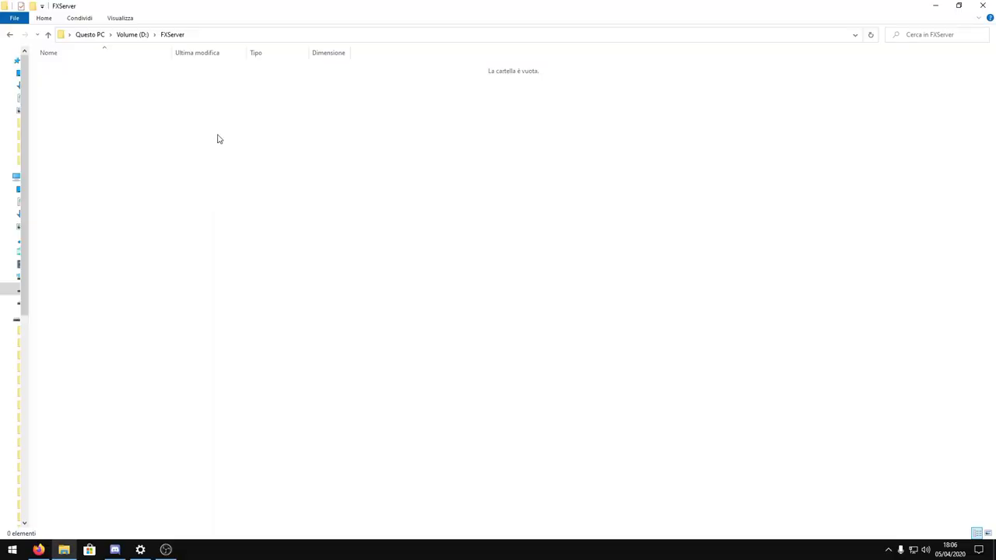
{"action": "right_click", "coordinate": [130, 206]}
{"action": "mouse_move", "coordinate": [203, 330]}
{"action": "left_click", "coordinate": [308, 332]}
{"action": "type", "text": "server"}
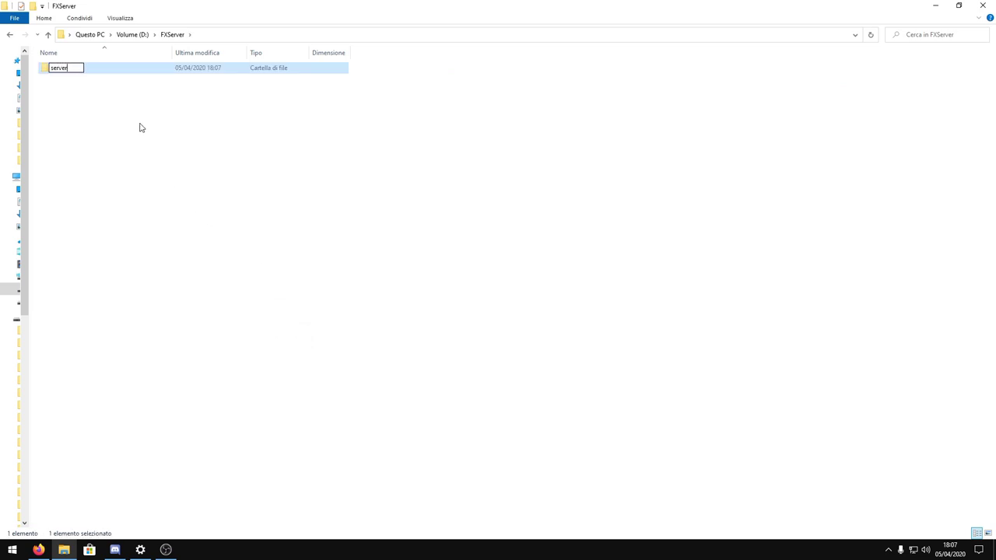
{"action": "key", "text": "Return"}
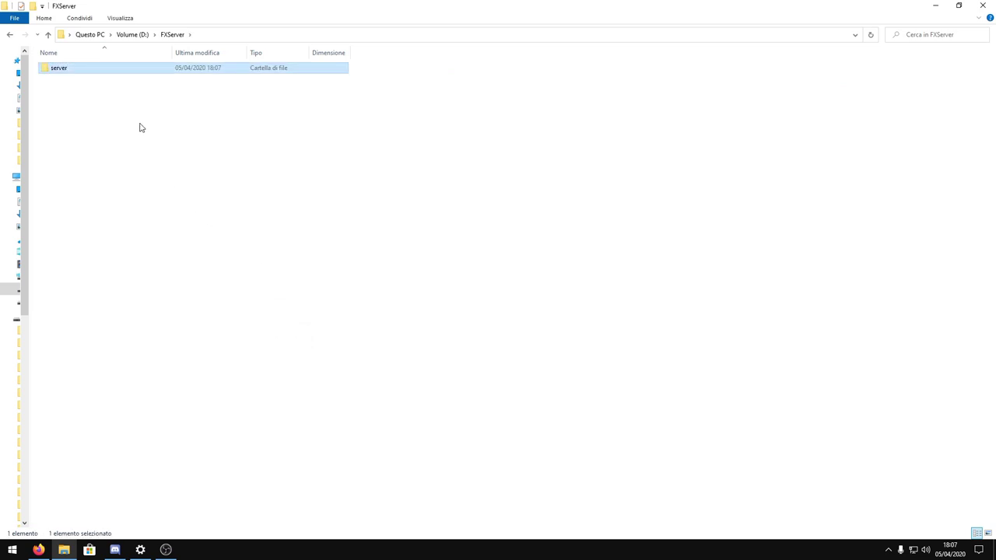
Step: From the documentation's artifacts server link, download the latest recommended Windows build (2315) and open server.zip in WinRAR
{"action": "left_click", "coordinate": [39, 549]}
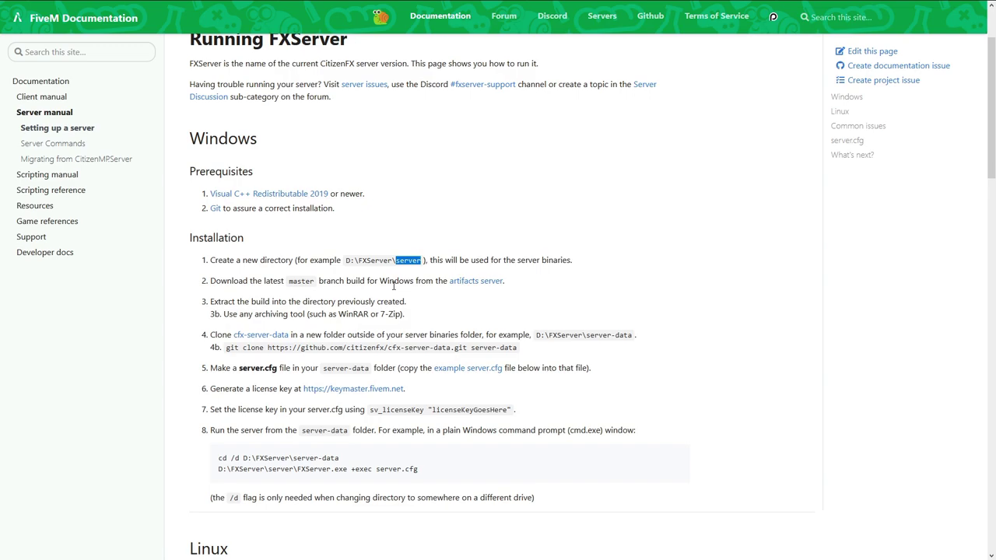
{"action": "left_click", "coordinate": [477, 286]}
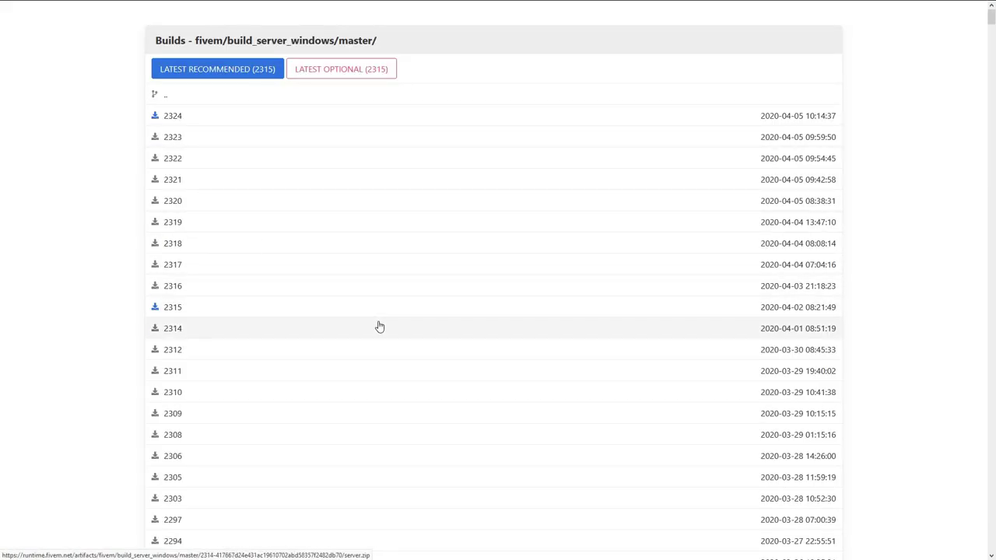
{"action": "key", "text": "F11"}
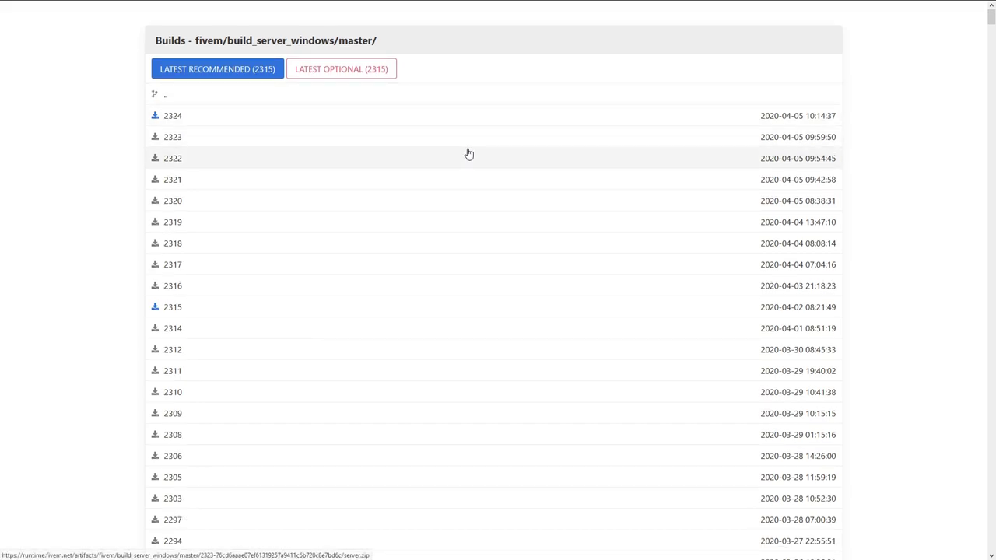
{"action": "left_click", "coordinate": [241, 72]}
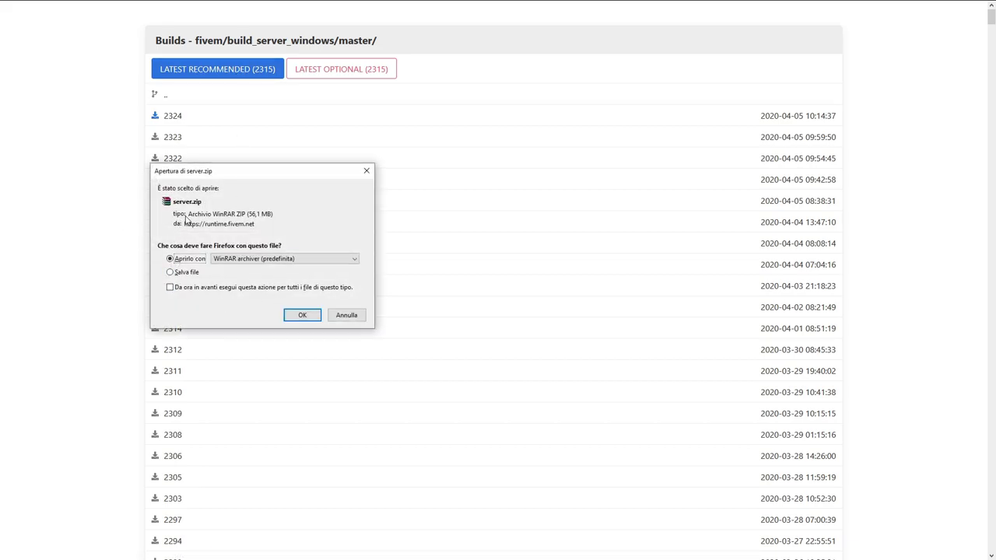
{"action": "left_click", "coordinate": [301, 315]}
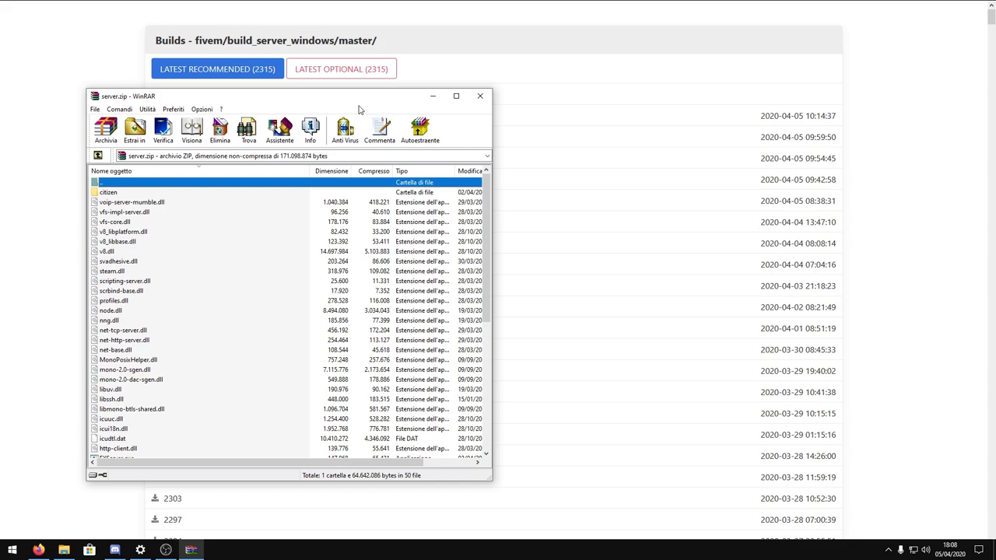
{"action": "scroll", "coordinate": [381, 250], "scroll_direction": "down", "scroll_amount": 8}
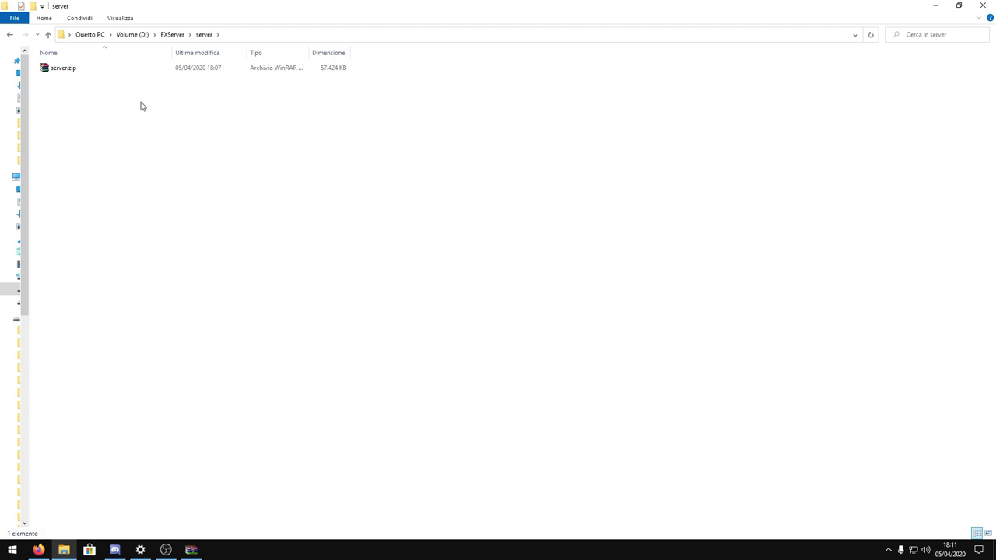
Step: Extract server.zip directly into D:\FXServer\server and delete the archive
{"action": "right_click", "coordinate": [220, 72]}
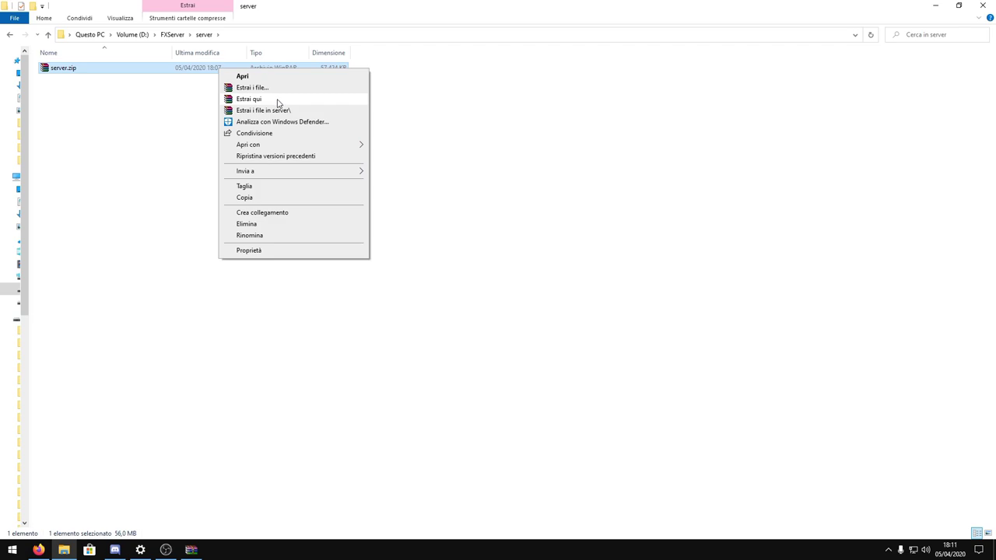
{"action": "left_click", "coordinate": [248, 99]}
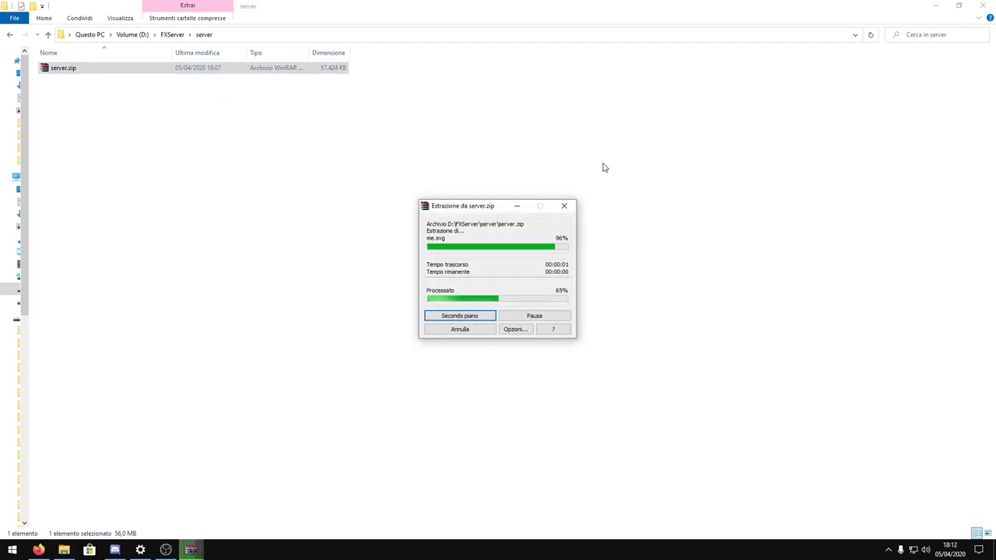
{"action": "scroll", "coordinate": [412, 264], "scroll_direction": "down", "scroll_amount": 3}
{"action": "scroll", "coordinate": [413, 265], "scroll_direction": "down", "scroll_amount": 1}
{"action": "key", "text": "Delete"}
{"action": "scroll", "coordinate": [291, 345], "scroll_direction": "up", "scroll_amount": 3}
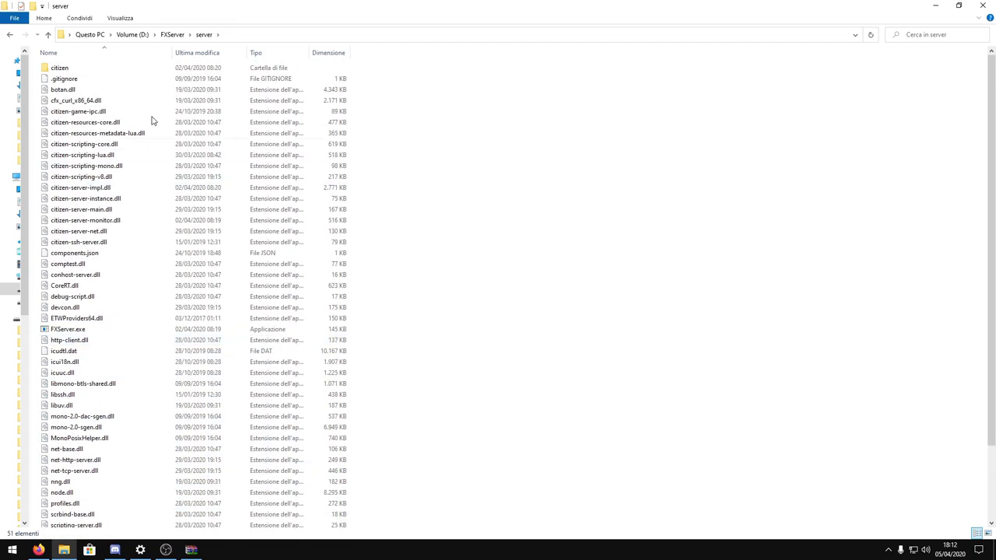
{"action": "scroll", "coordinate": [211, 271], "scroll_direction": "down", "scroll_amount": 3}
{"action": "scroll", "coordinate": [212, 271], "scroll_direction": "up", "scroll_amount": 3}
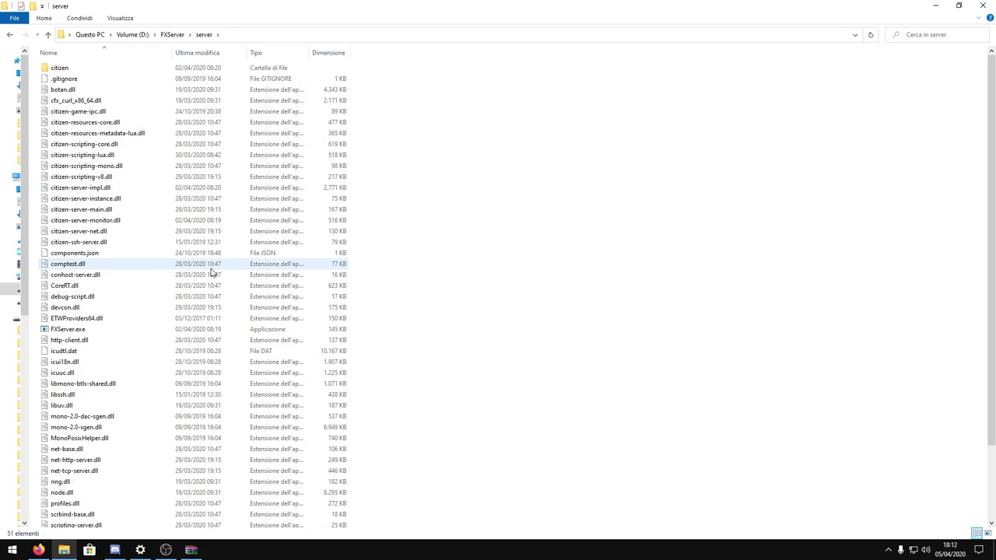
Step: Check the next installation instruction in the documentation and create a folder named server-data inside FXServer
{"action": "left_click", "coordinate": [38, 549]}
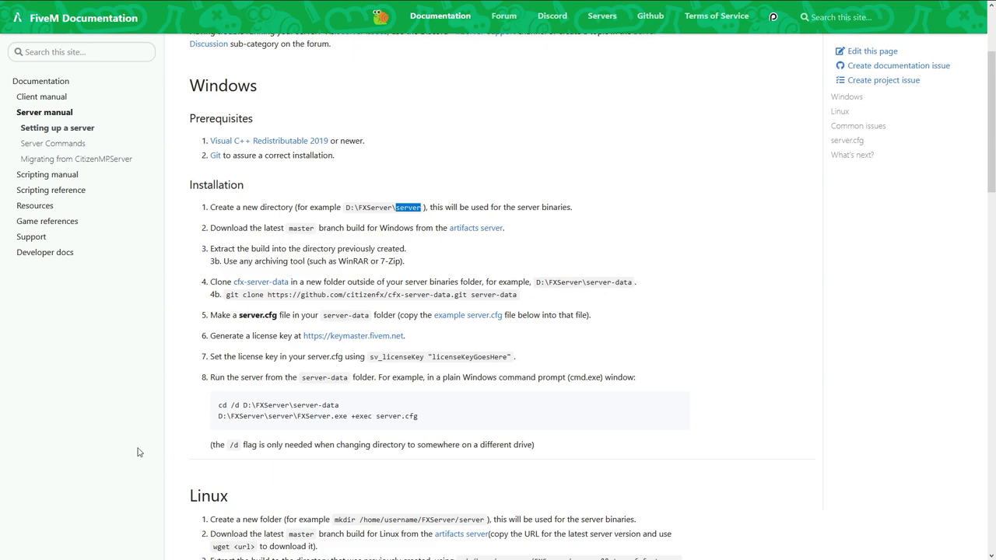
{"action": "key", "text": "alt+Tab"}
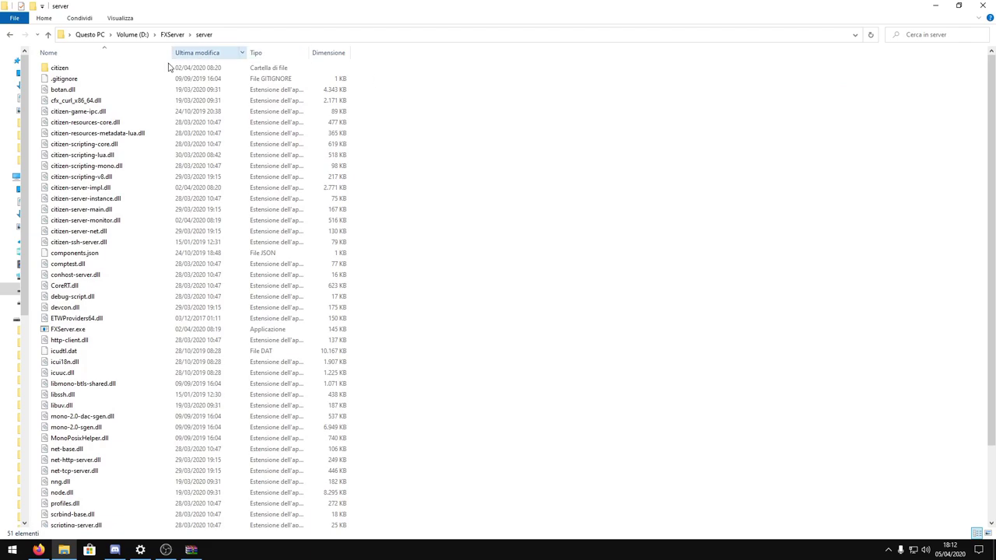
{"action": "scroll", "coordinate": [260, 295], "scroll_direction": "down", "scroll_amount": 2}
{"action": "scroll", "coordinate": [257, 282], "scroll_direction": "up", "scroll_amount": 2}
{"action": "left_click", "coordinate": [172, 37]}
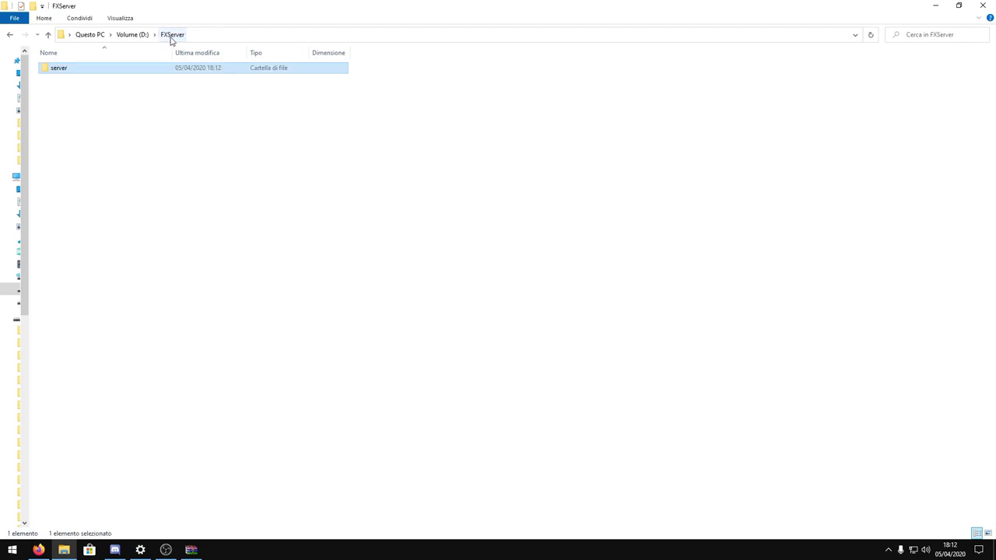
{"action": "right_click", "coordinate": [210, 184]}
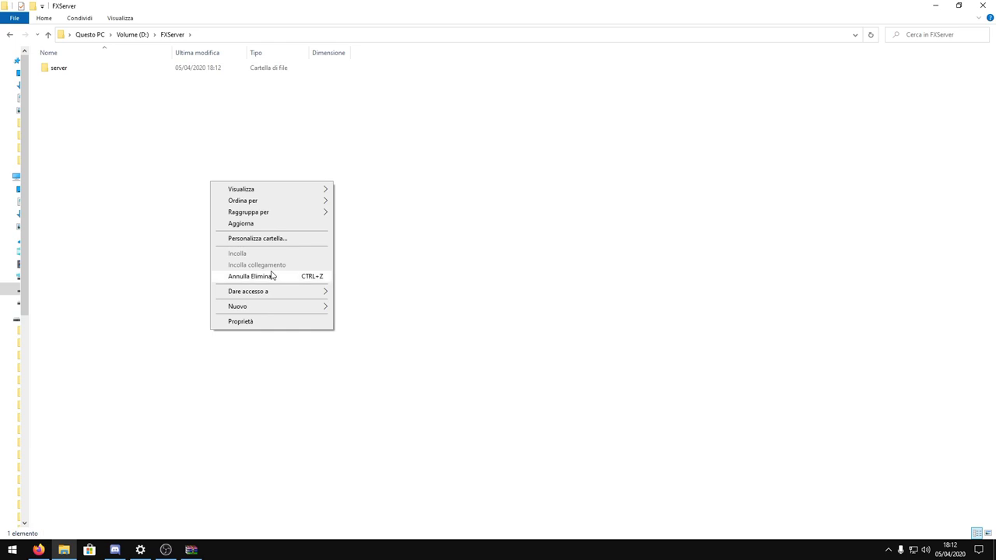
{"action": "mouse_move", "coordinate": [282, 313]}
{"action": "left_click", "coordinate": [365, 310]}
{"action": "type", "text": "serv"}
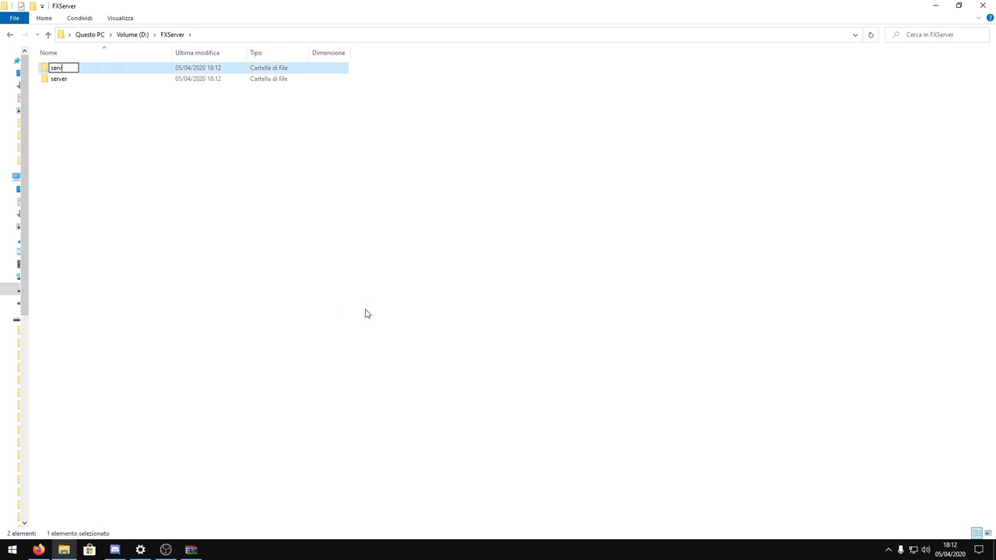
{"action": "type", "text": "er-data"}
{"action": "key", "text": "Return"}
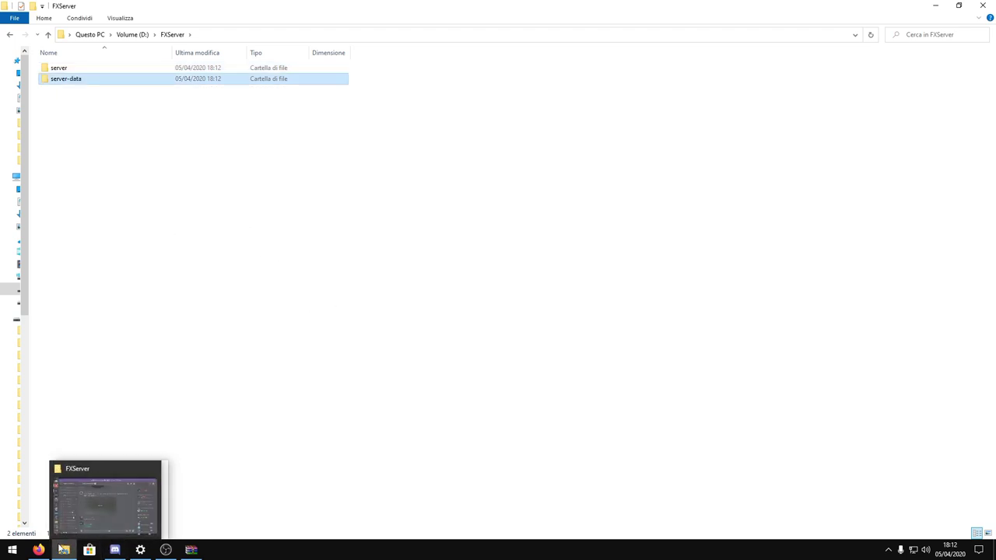
Step: Return to the FiveM documentation in the browser and open the cfx-server-data repository in a new tab
{"action": "left_click", "coordinate": [114, 549]}
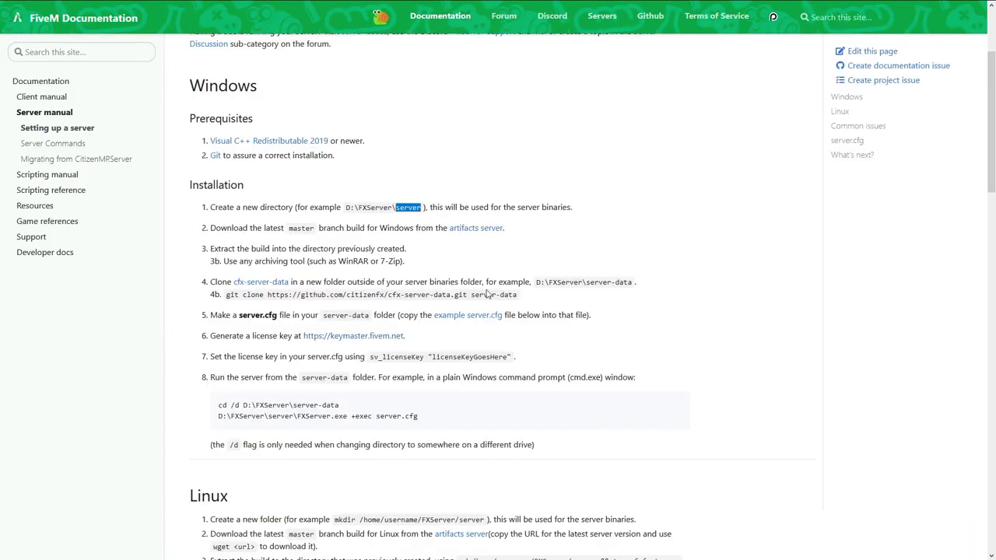
{"action": "right_click", "coordinate": [257, 288]}
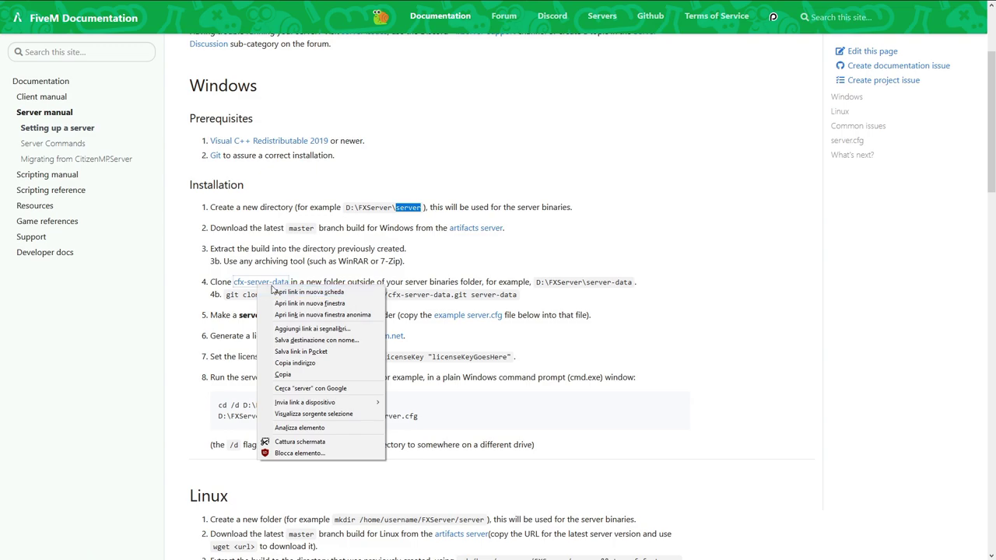
{"action": "left_click", "coordinate": [276, 292]}
{"action": "mouse_move", "coordinate": [197, 5]}
{"action": "key", "text": "F11"}
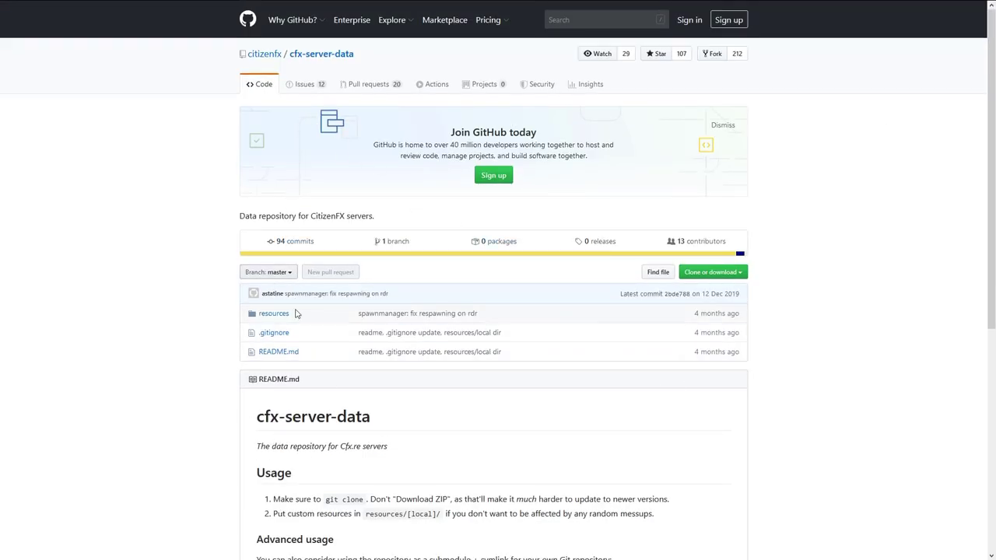
{"action": "scroll", "coordinate": [333, 390], "scroll_direction": "down", "scroll_amount": 4}
{"action": "scroll", "coordinate": [333, 386], "scroll_direction": "up", "scroll_amount": 4}
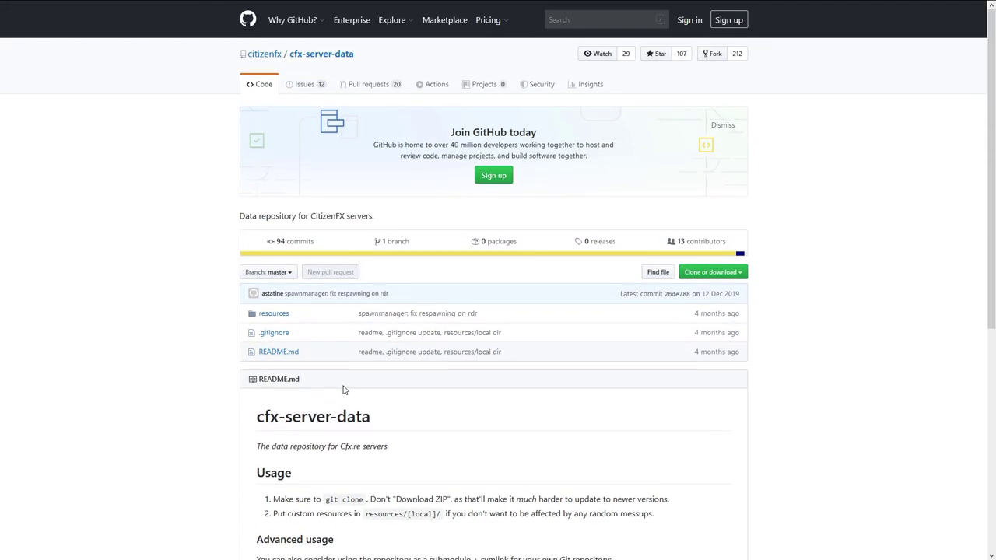
Step: Download the cfx-server-data repository as a ZIP and open the archive in WinRAR
{"action": "left_click", "coordinate": [728, 278]}
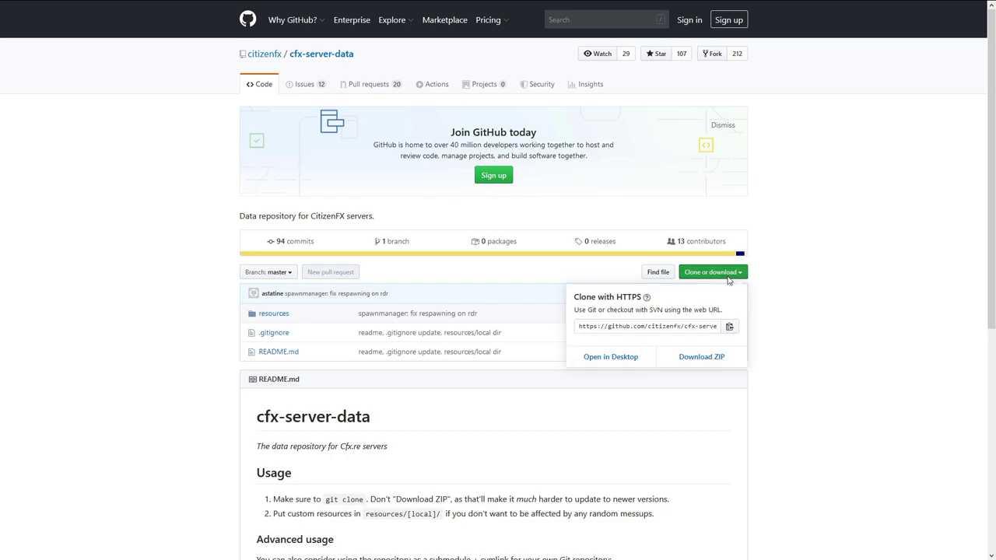
{"action": "left_click", "coordinate": [704, 358]}
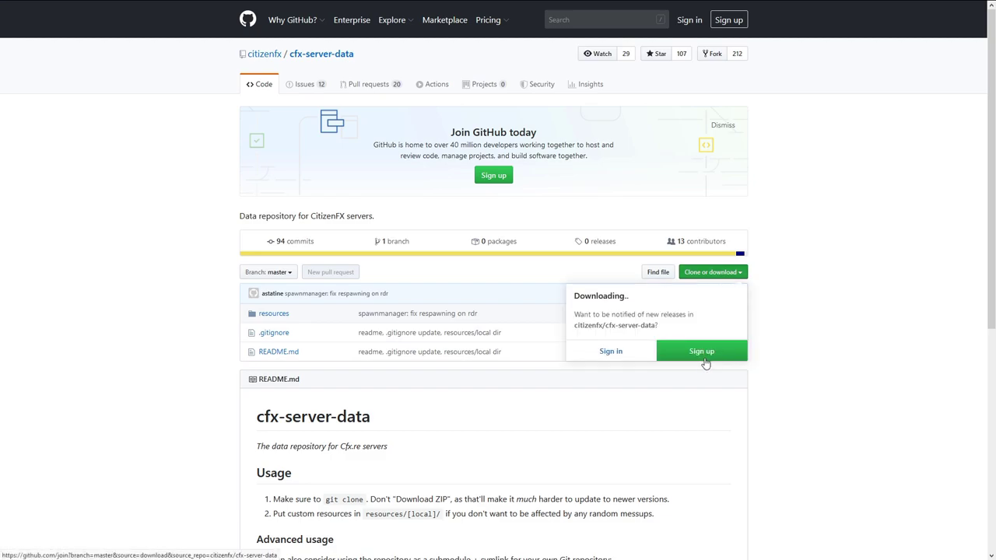
{"action": "left_click", "coordinate": [187, 274]}
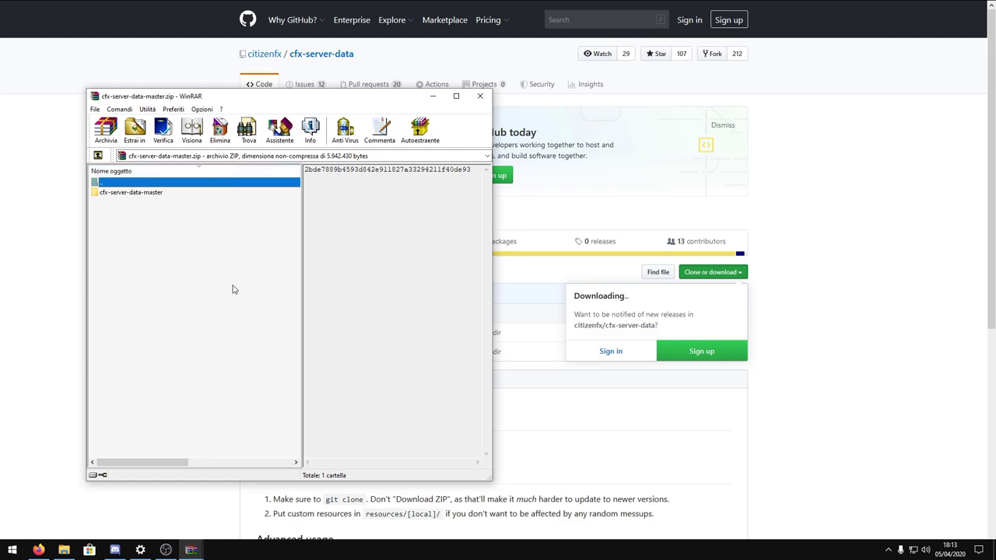
Step: Copy the resources folder from cfx-server-data-master into D:\FXServer\server-data and open the copied folder to check its contents
{"action": "double_click", "coordinate": [132, 194]}
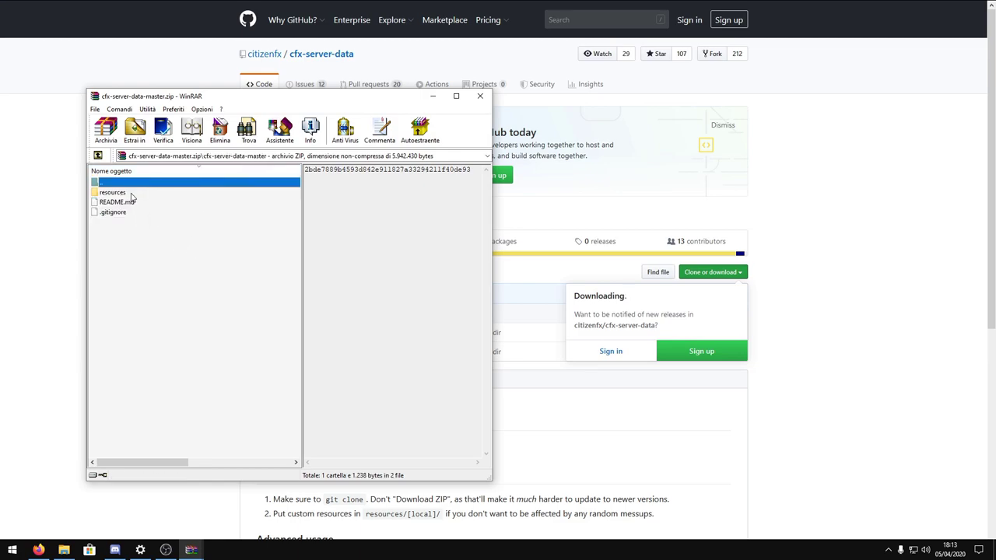
{"action": "left_click_drag", "start_coordinate": [111, 195], "coordinate": [78, 81]}
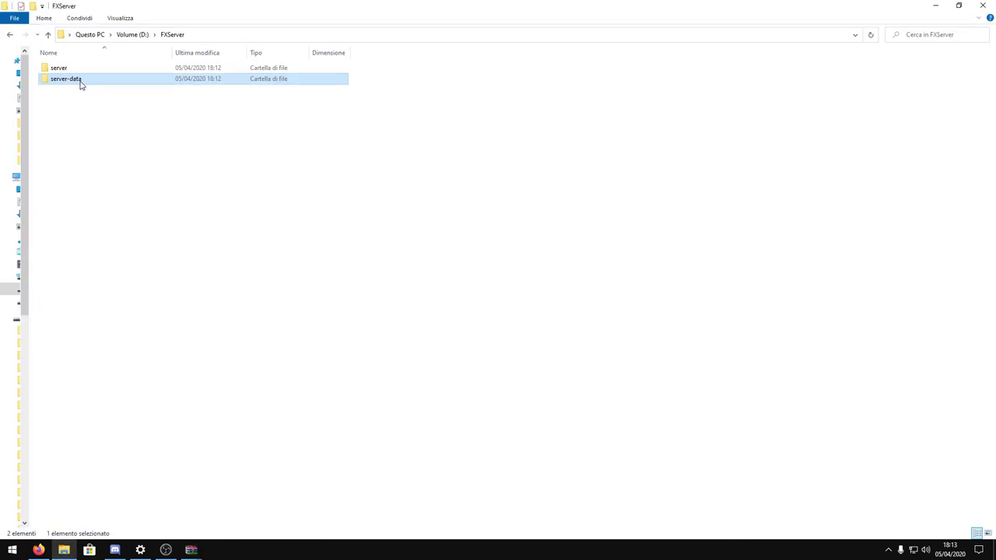
{"action": "double_click", "coordinate": [74, 79]}
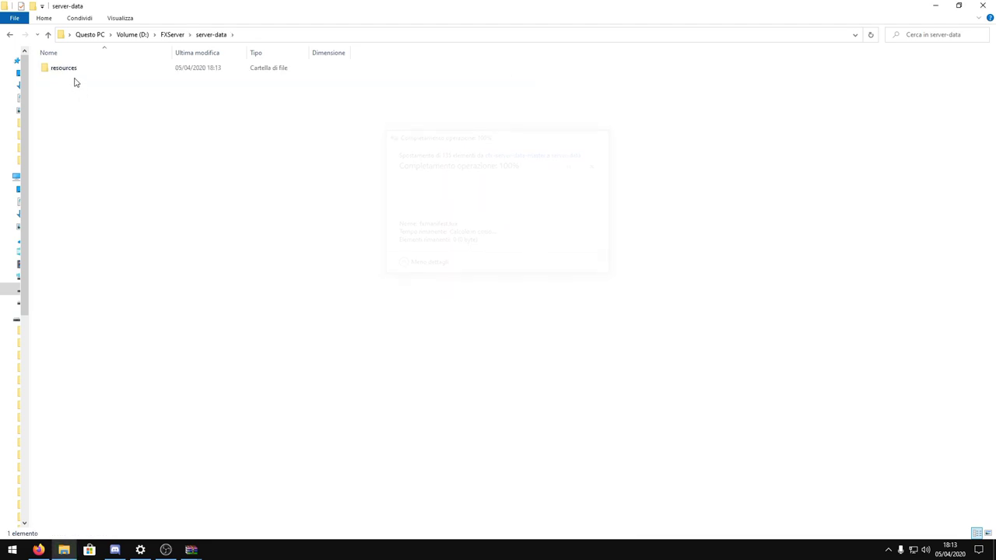
{"action": "double_click", "coordinate": [85, 67]}
{"action": "left_click_drag", "start_coordinate": [56, 195], "coordinate": [188, 210]}
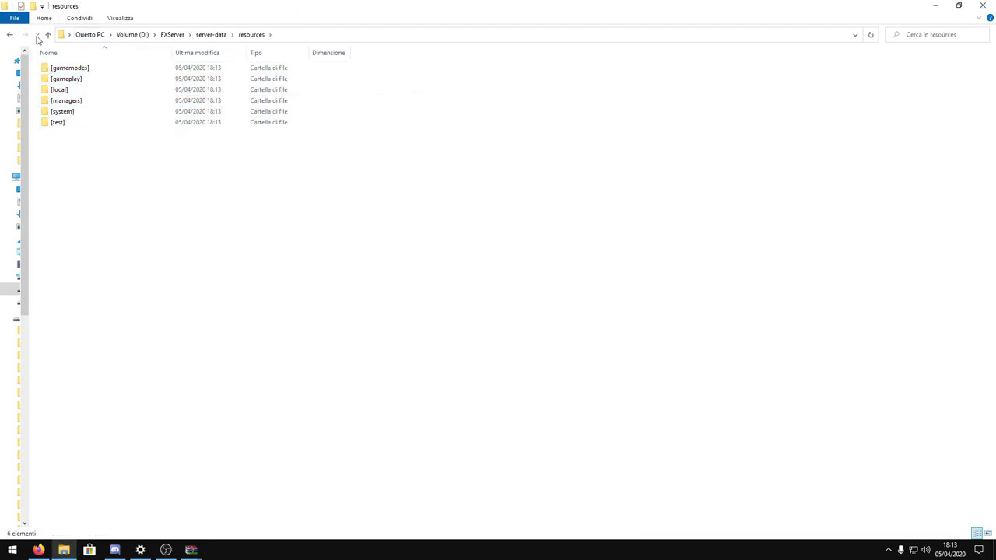
Step: Check the server.cfg instruction in the FiveM documentation and create a text document named server.txt in the server-data folder
{"action": "key", "text": "alt+Tab"}
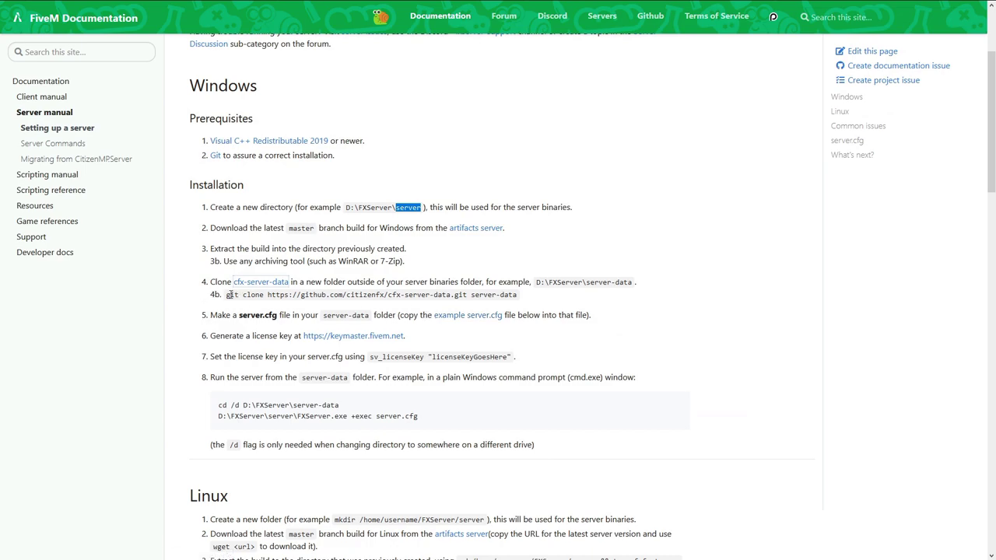
{"action": "mouse_move", "coordinate": [211, 317]}
{"action": "left_mouse_down"}
{"action": "mouse_move", "coordinate": [244, 317]}
{"action": "mouse_move", "coordinate": [211, 316]}
{"action": "left_mouse_up"}
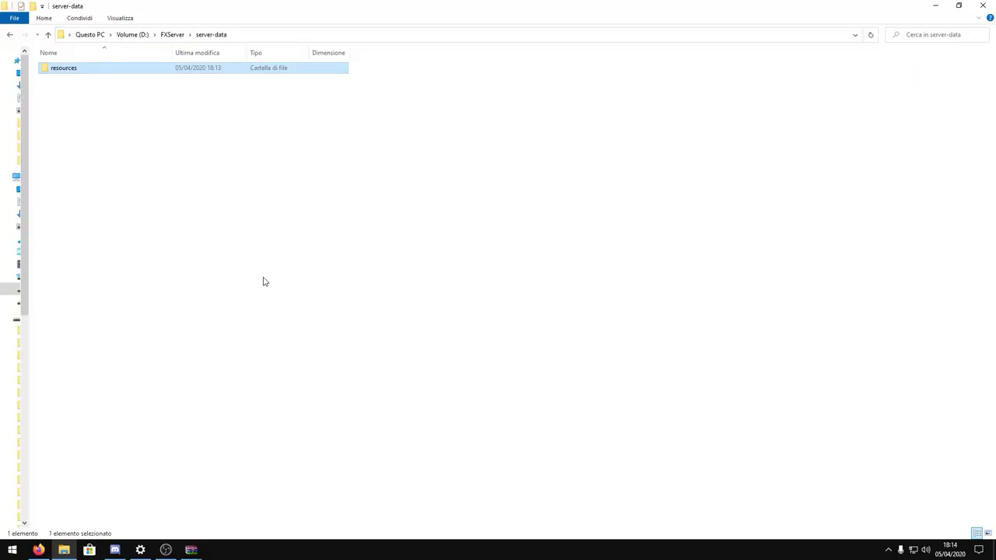
{"action": "right_click", "coordinate": [266, 171]}
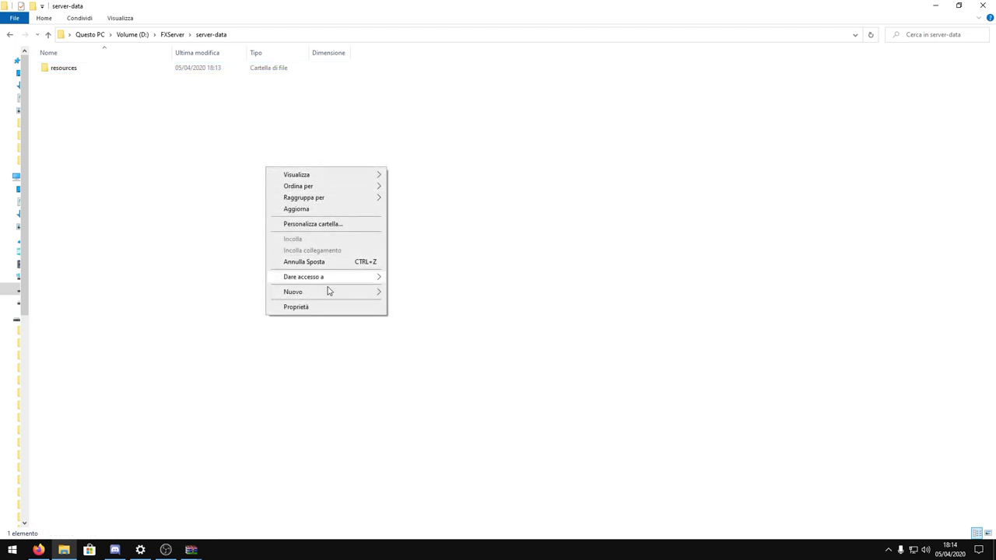
{"action": "mouse_move", "coordinate": [340, 292]}
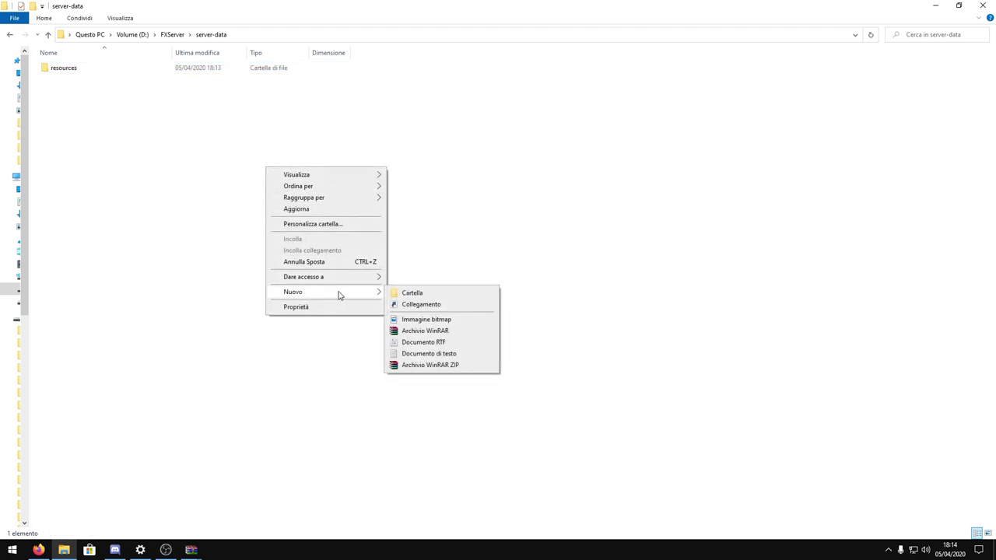
{"action": "left_click", "coordinate": [428, 355]}
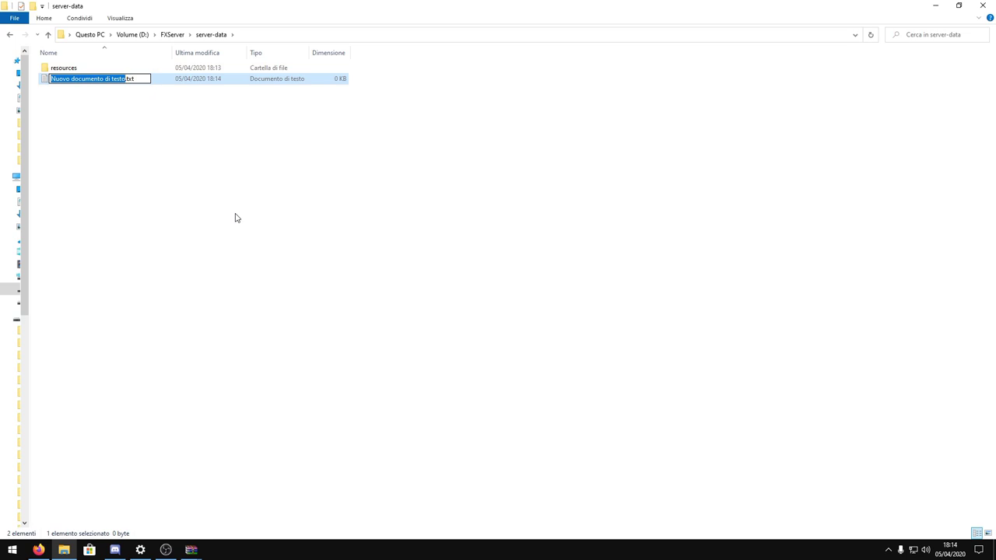
{"action": "type", "text": "server"}
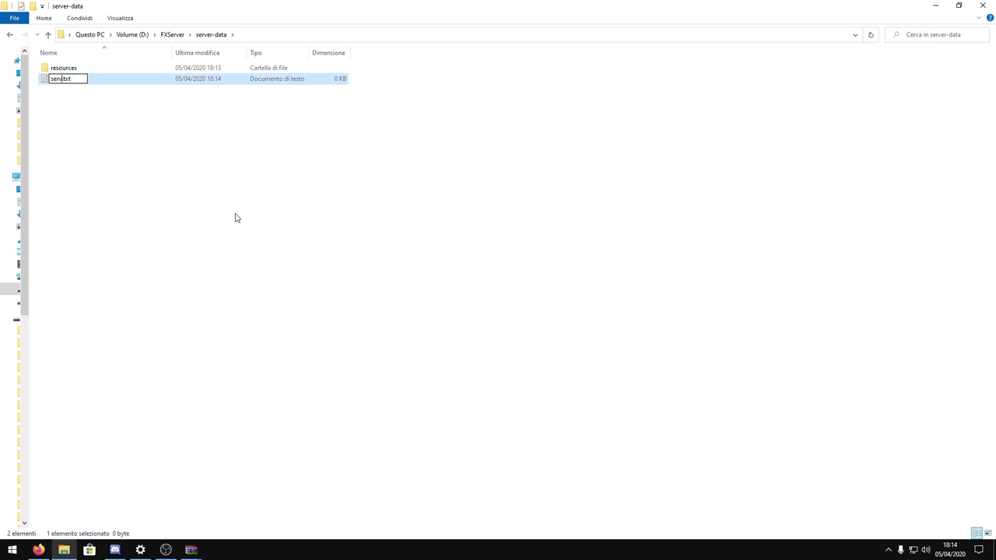
{"action": "key", "text": "Return"}
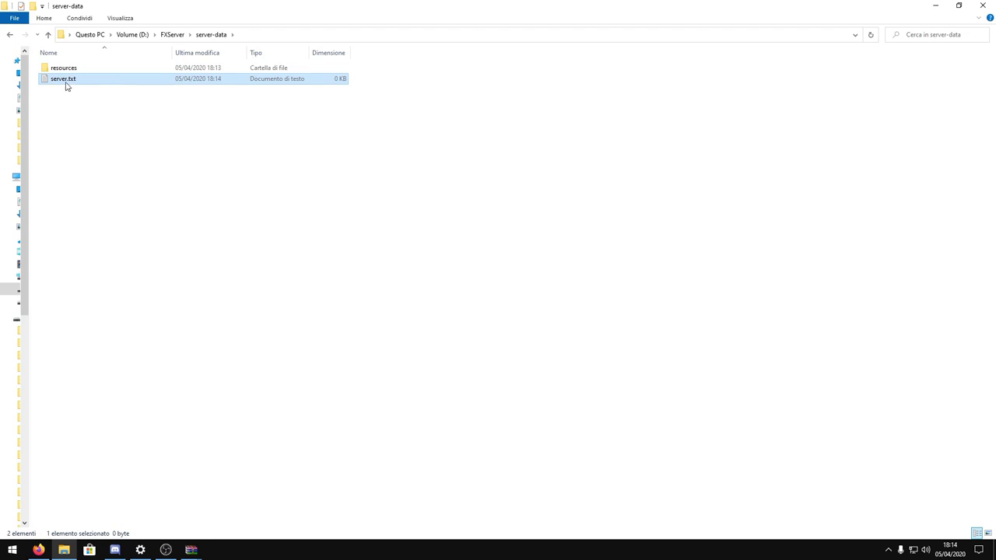
Step: Turn the display of file name extensions off and back on in the server-data folder
{"action": "left_click", "coordinate": [128, 148]}
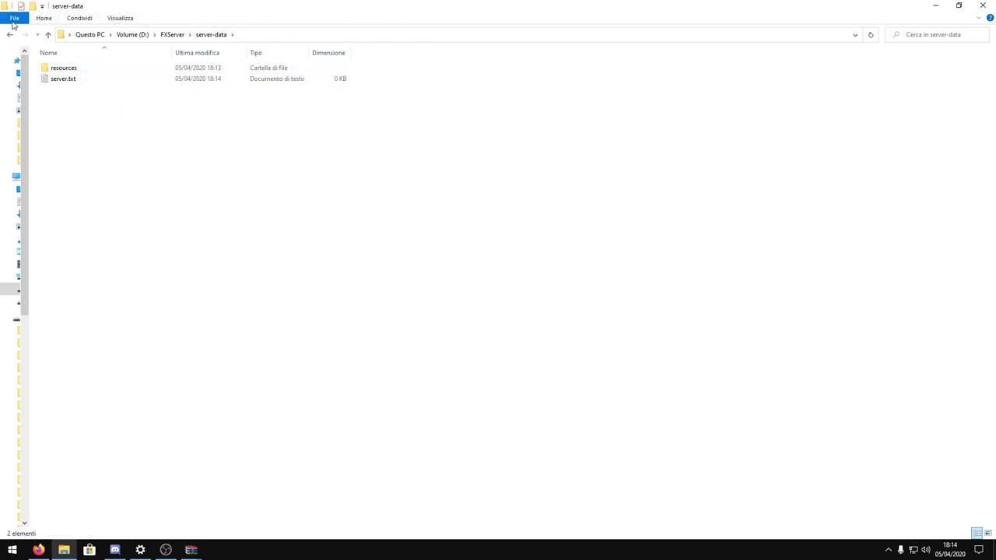
{"action": "left_click", "coordinate": [119, 18]}
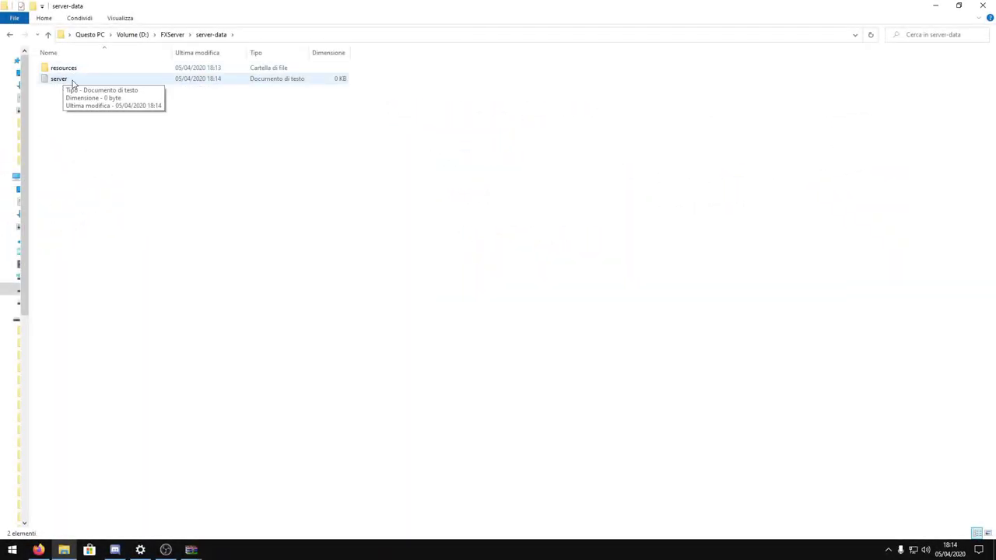
{"action": "left_click", "coordinate": [130, 17]}
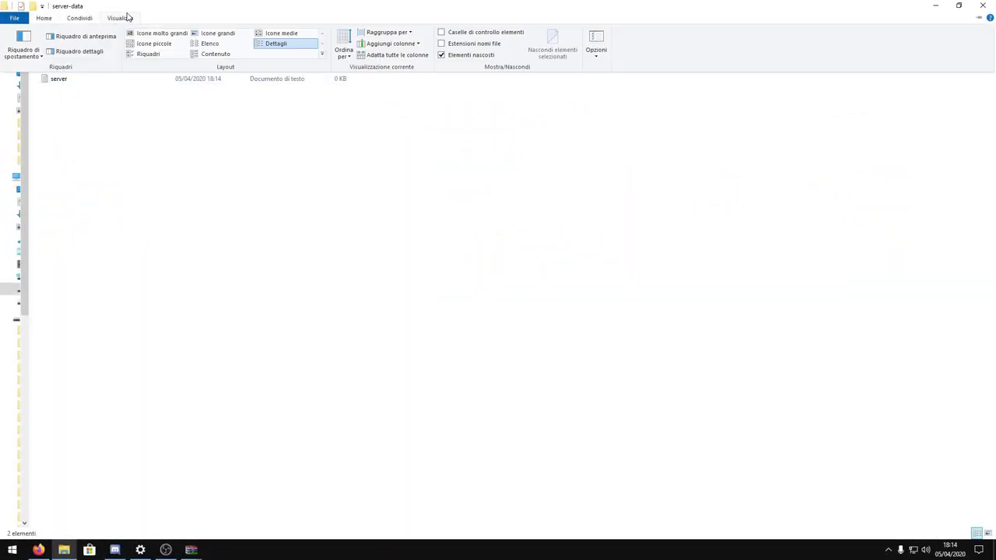
{"action": "left_click", "coordinate": [453, 44]}
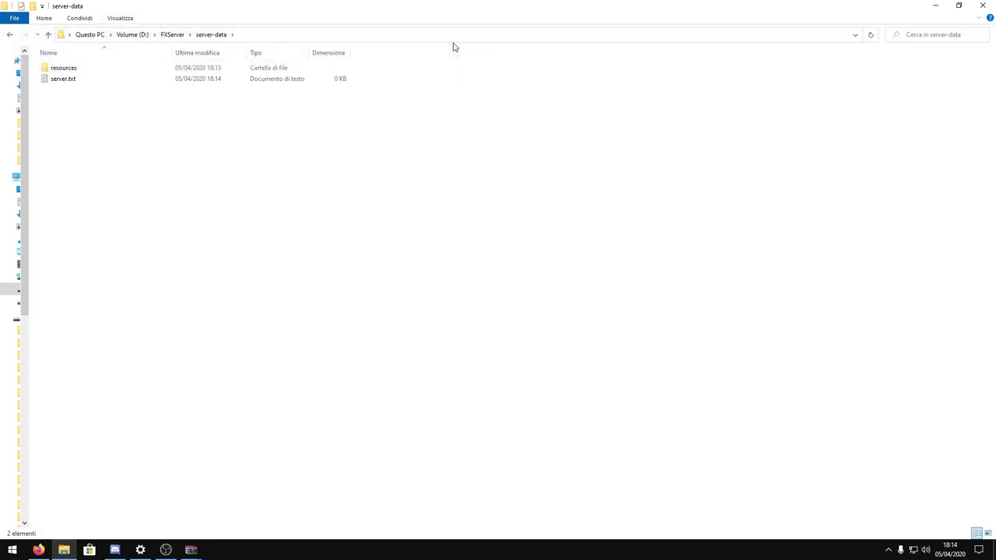
Step: Rename server.txt to server.cfg and accept the extension change
{"action": "left_click", "coordinate": [78, 82]}
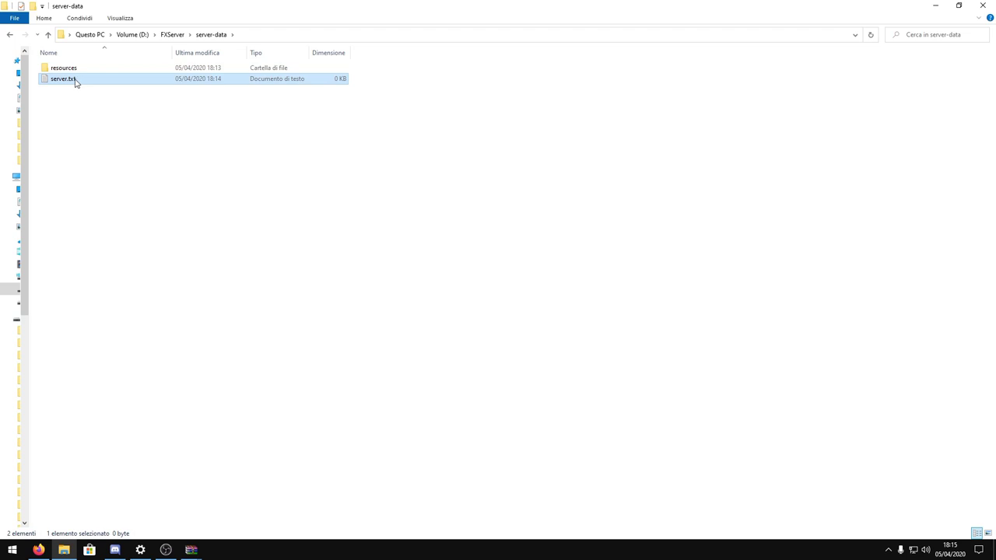
{"action": "left_click", "coordinate": [77, 80]}
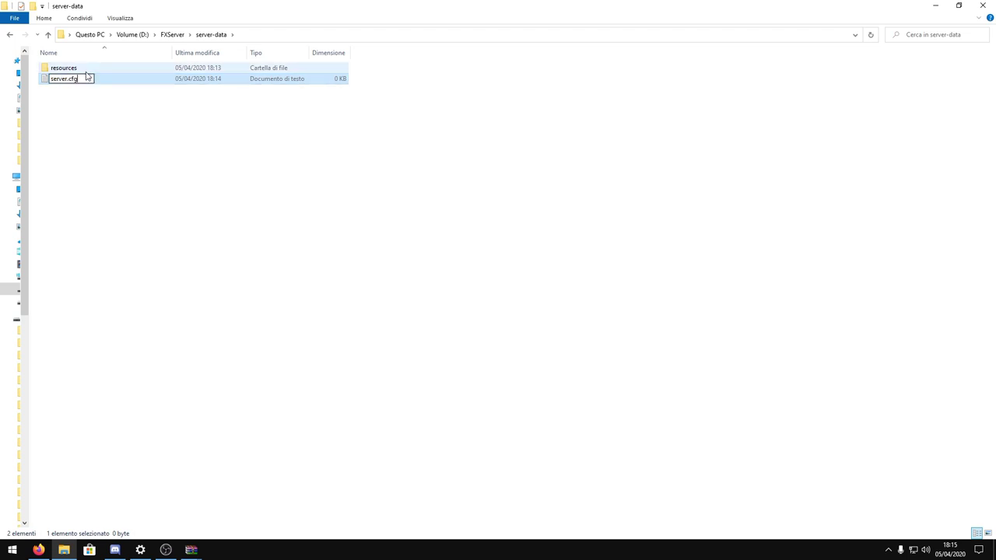
{"action": "type", "text": "cfg"}
{"action": "key", "text": "Return"}
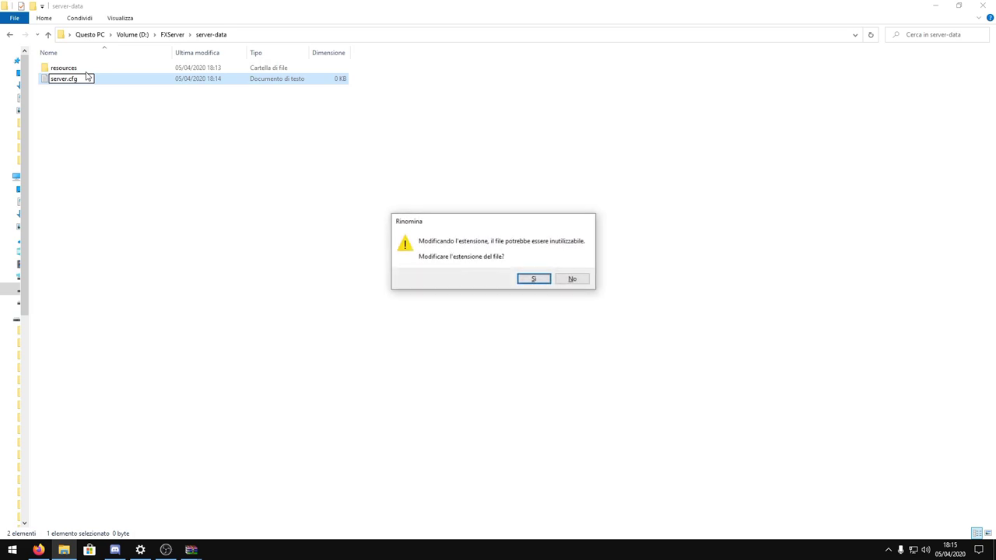
{"action": "left_click", "coordinate": [537, 279]}
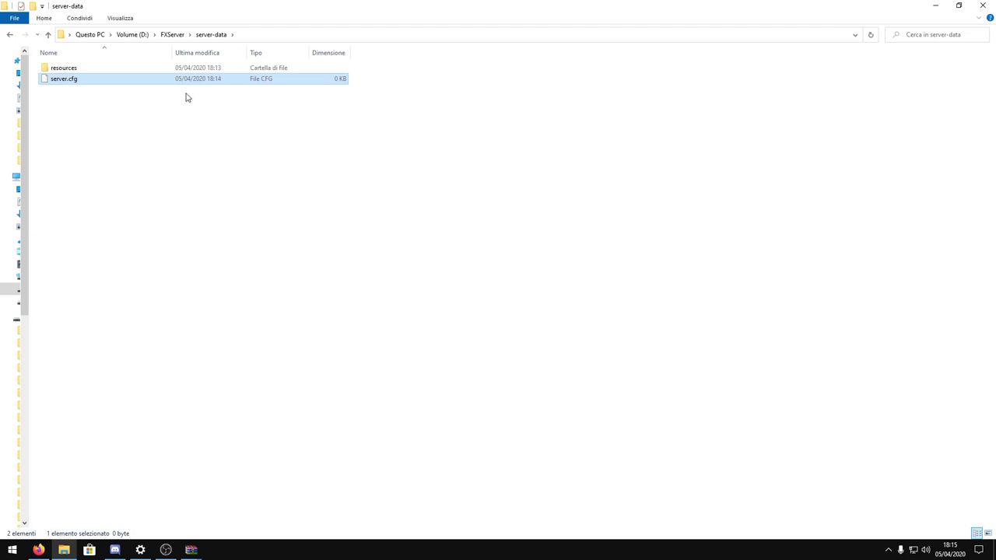
Step: Return to the FiveM documentation in the browser and open the example server.cfg section in a new tab
{"action": "left_click", "coordinate": [38, 552]}
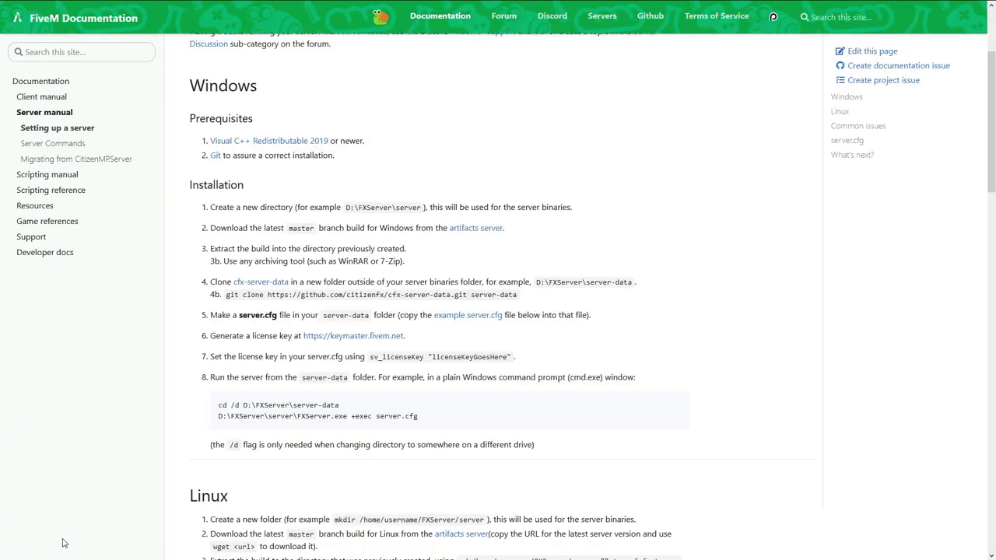
{"action": "left_click_drag", "start_coordinate": [187, 317], "coordinate": [504, 319]}
{"action": "left_click", "coordinate": [501, 322]}
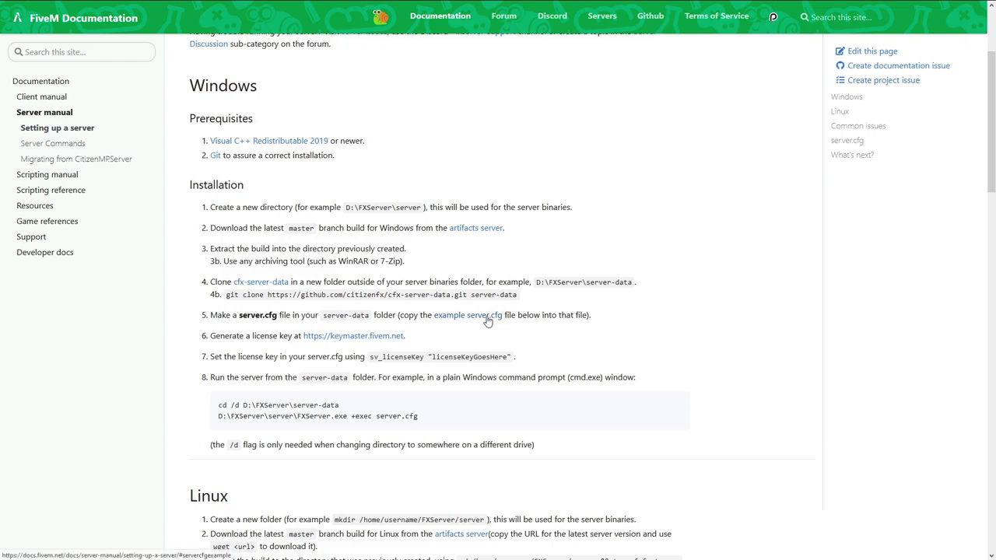
{"action": "right_click", "coordinate": [487, 320]}
{"action": "left_click", "coordinate": [517, 327]}
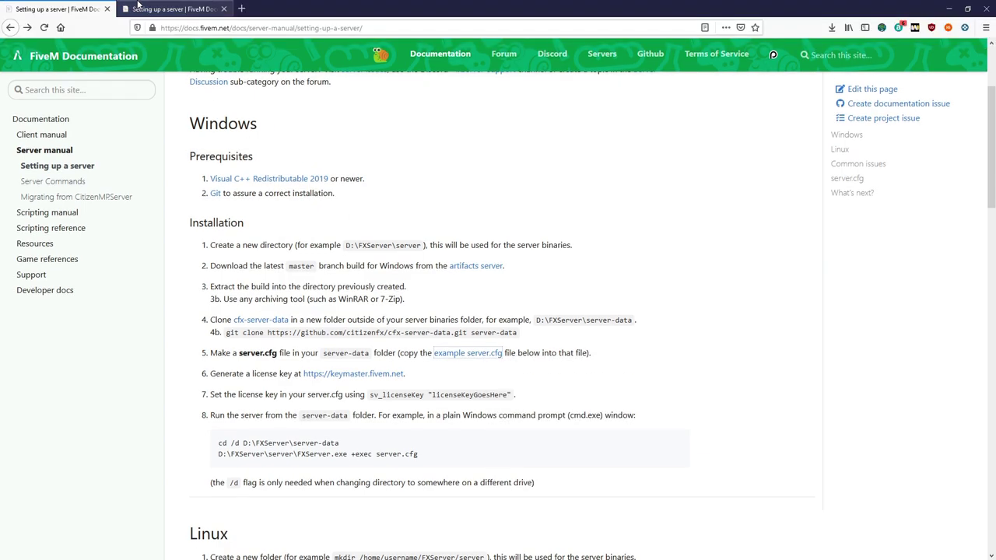
{"action": "left_click", "coordinate": [175, 9]}
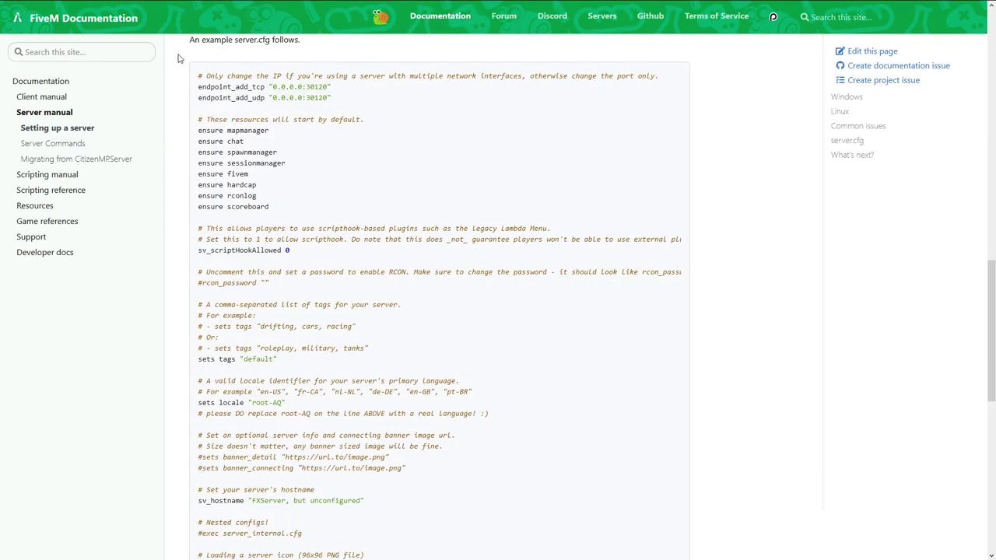
Step: Copy the complete example server.cfg code from the documentation, from the IP comment through the sv_licenseKey line
{"action": "left_click_drag", "start_coordinate": [187, 76], "coordinate": [420, 558]}
{"action": "right_click", "coordinate": [296, 330]}
{"action": "left_click", "coordinate": [305, 328]}
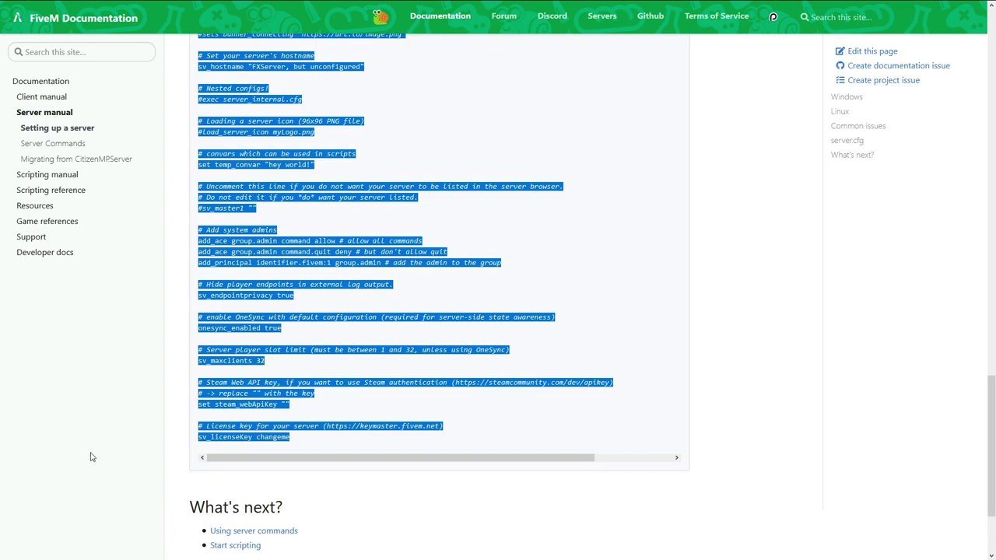
Step: Open server.cfg from the server-data folder in Notepad (Blocco note) and paste the copied example configuration into it
{"action": "key", "text": "alt+Tab"}
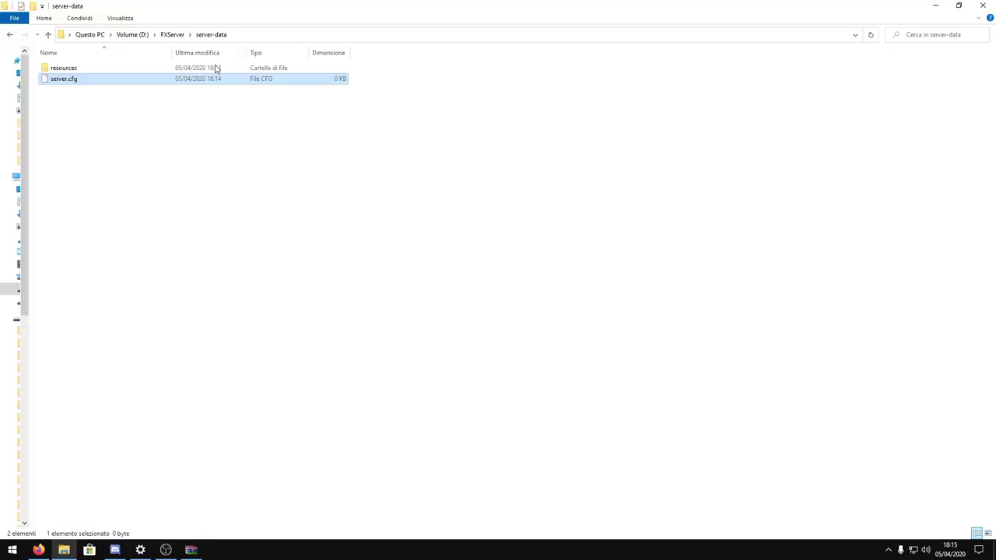
{"action": "right_click", "coordinate": [82, 81]}
{"action": "mouse_move", "coordinate": [217, 120]}
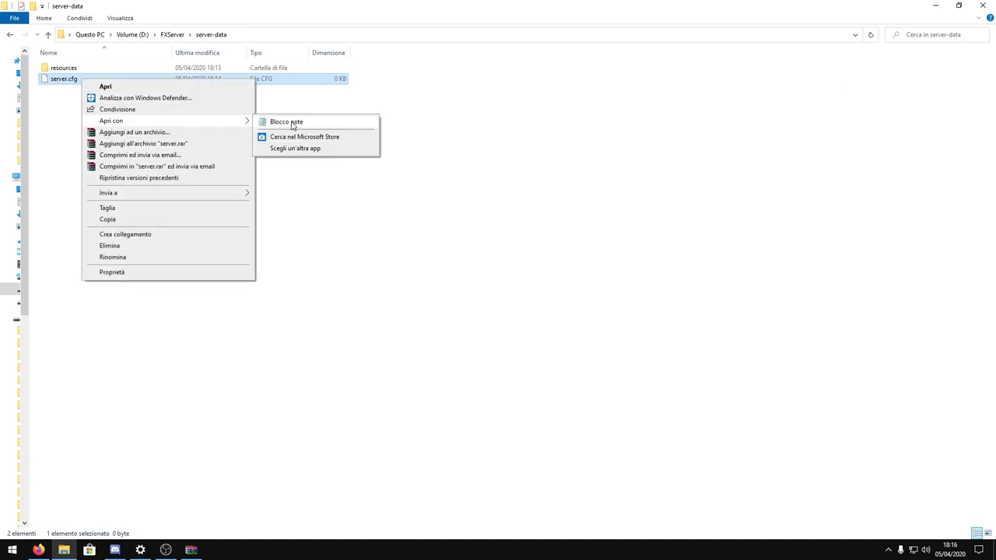
{"action": "left_click", "coordinate": [293, 124]}
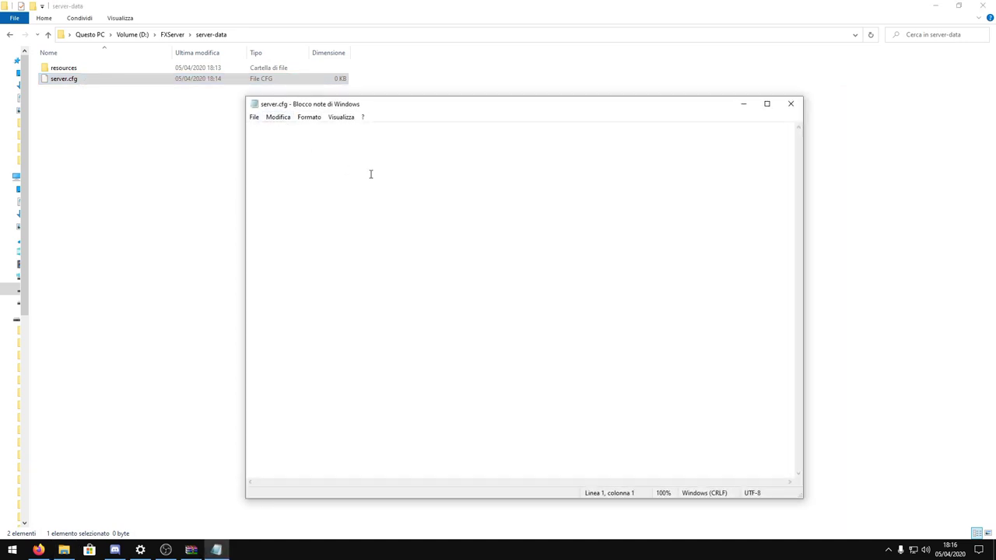
{"action": "left_click_drag", "start_coordinate": [402, 106], "coordinate": [432, 97]}
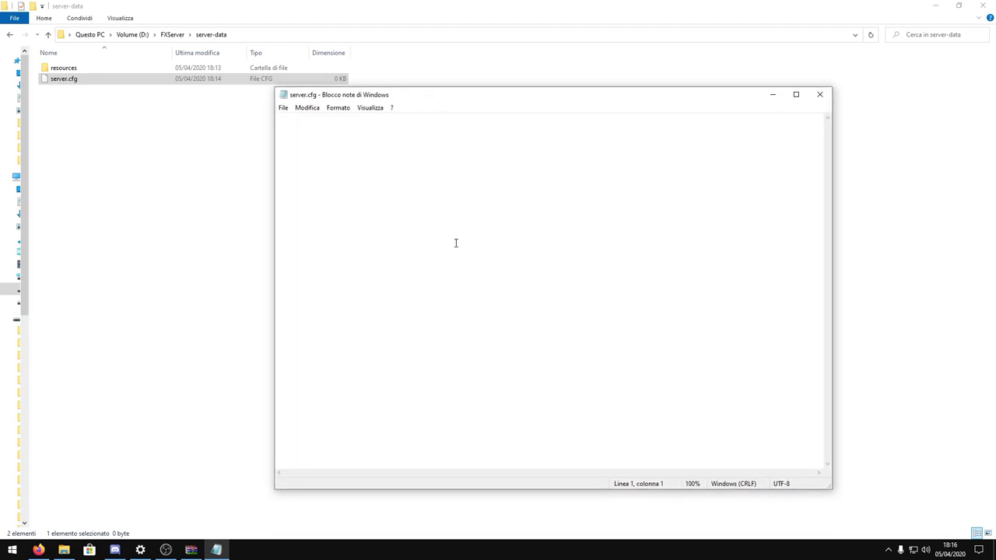
{"action": "right_click", "coordinate": [365, 226]}
{"action": "left_click", "coordinate": [409, 269]}
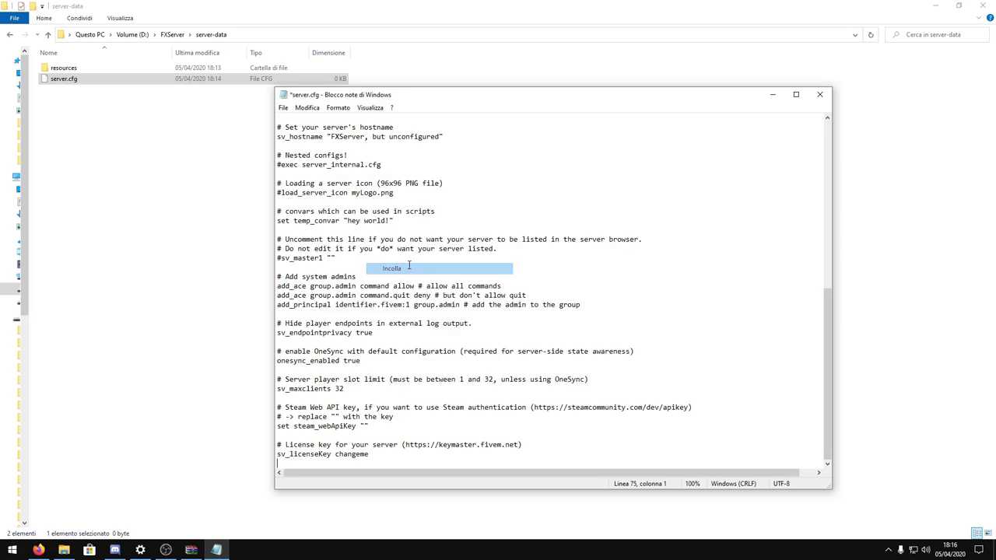
Step: Save server.cfg with the pasted configuration and close the file
{"action": "left_click_drag", "start_coordinate": [826, 320], "coordinate": [844, 110]}
{"action": "left_click", "coordinate": [283, 108]}
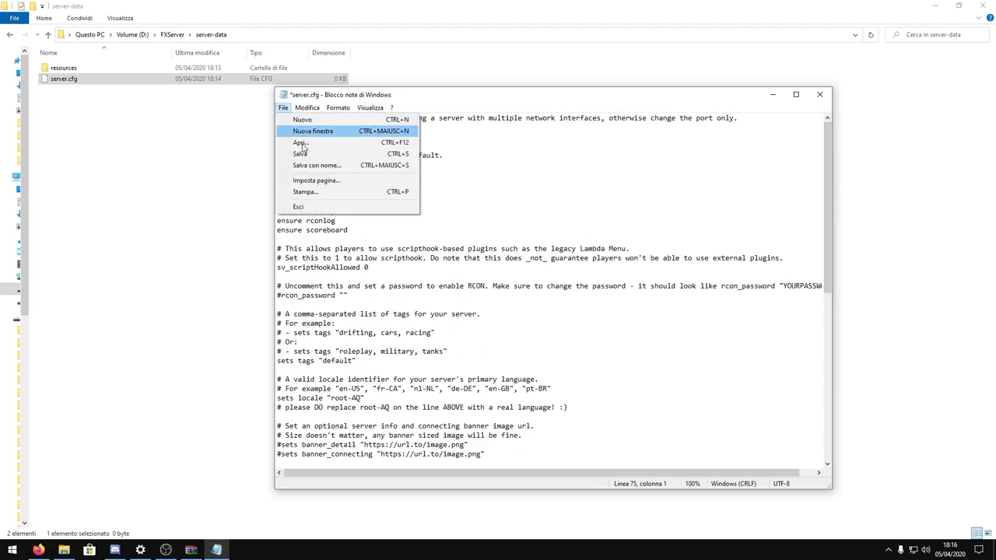
{"action": "left_click", "coordinate": [301, 153]}
{"action": "left_click", "coordinate": [819, 94]}
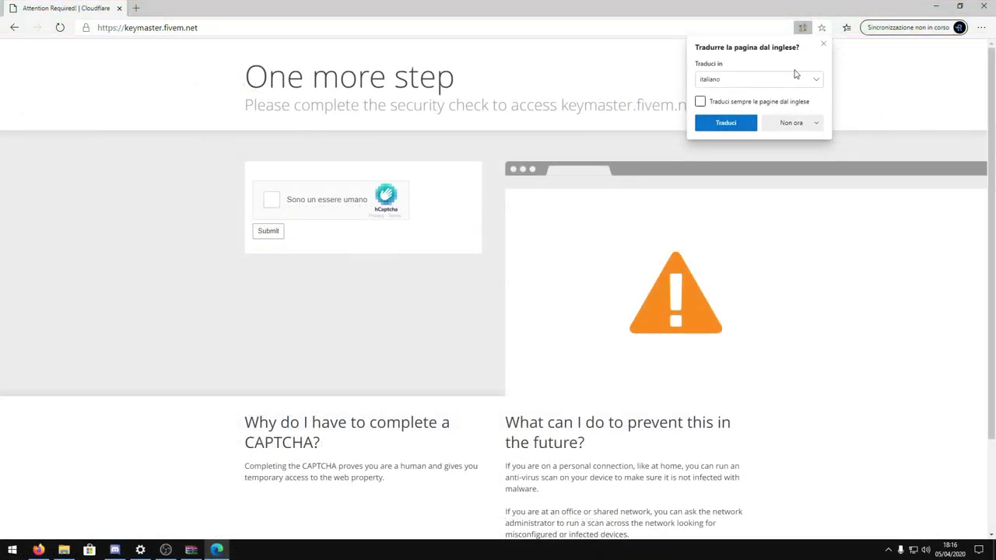
Step: Complete the human verification on keymaster.fivem.net and sign in to the Cfx.re account with Google
{"action": "left_click", "coordinate": [272, 200]}
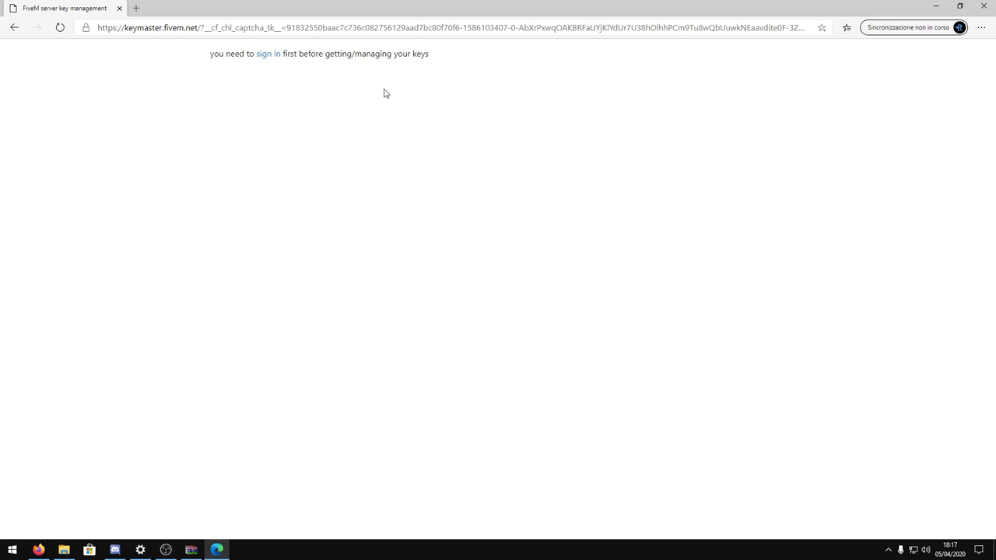
{"action": "left_click", "coordinate": [268, 56]}
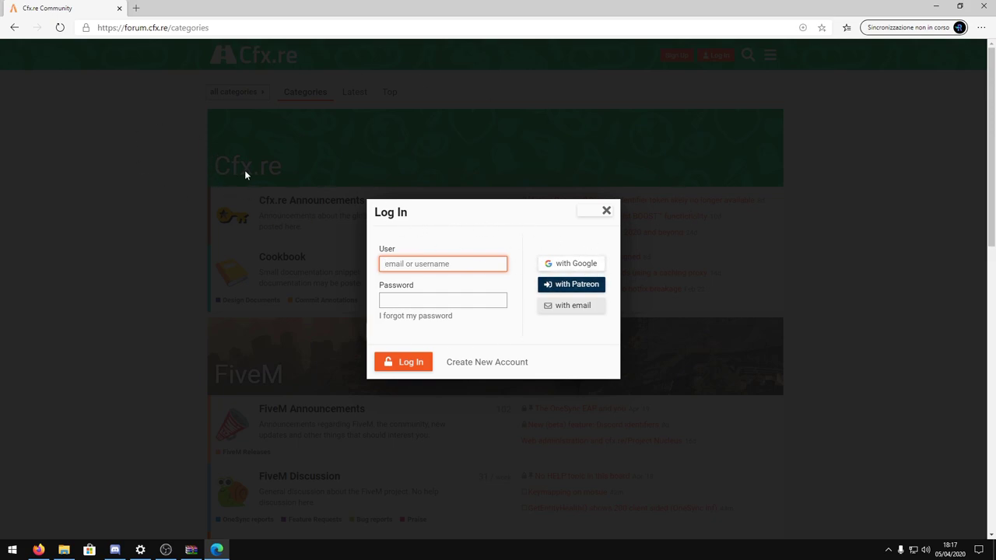
{"action": "left_click", "coordinate": [576, 266]}
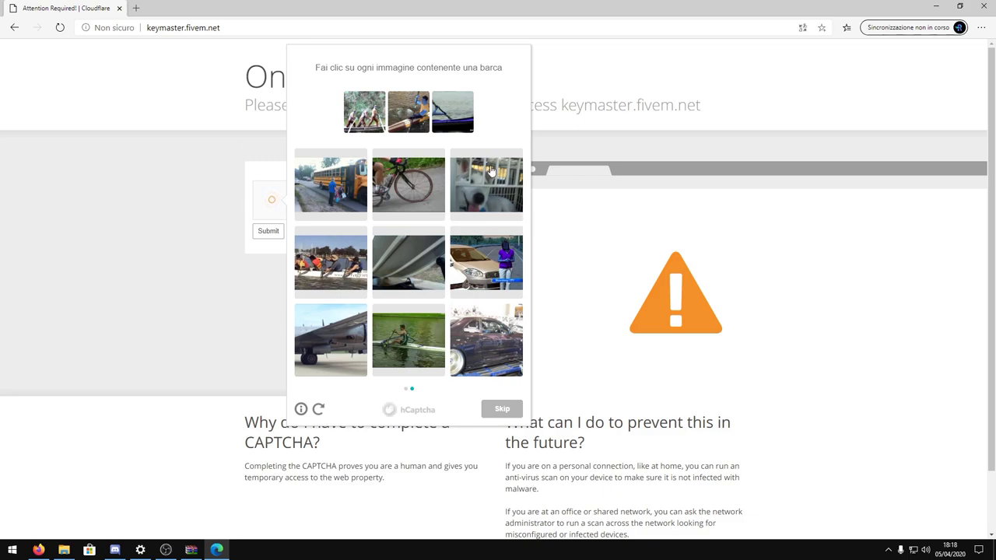
{"action": "left_click", "coordinate": [331, 268]}
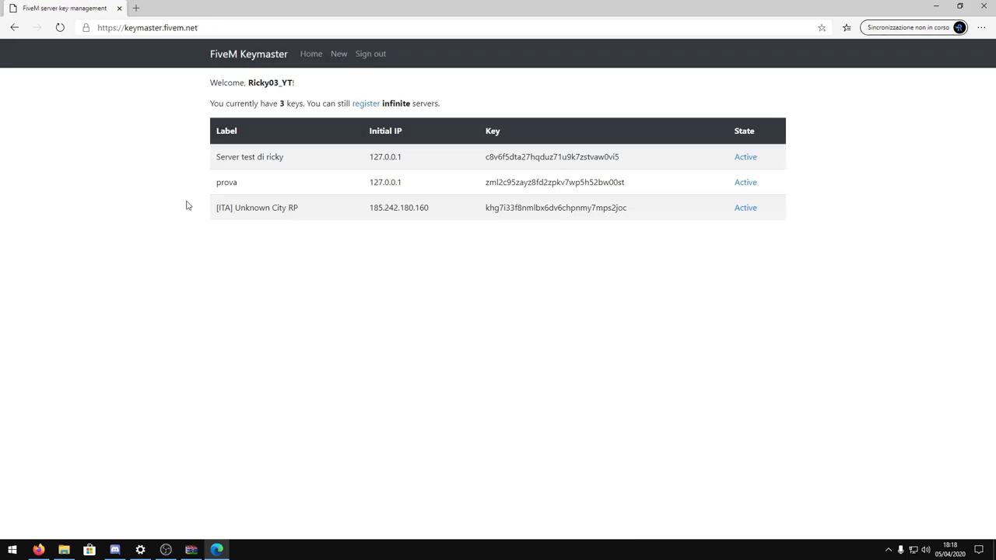
Step: Examine the labels, initial IPs and keys of the servers already registered in FiveM Keymaster
{"action": "left_click_drag", "start_coordinate": [233, 144], "coordinate": [591, 220]}
{"action": "left_click", "coordinate": [589, 222]}
{"action": "left_click_drag", "start_coordinate": [433, 181], "coordinate": [787, 245]}
{"action": "left_click", "coordinate": [787, 245]}
{"action": "left_click_drag", "start_coordinate": [261, 177], "coordinate": [350, 171]}
{"action": "left_click", "coordinate": [350, 170]}
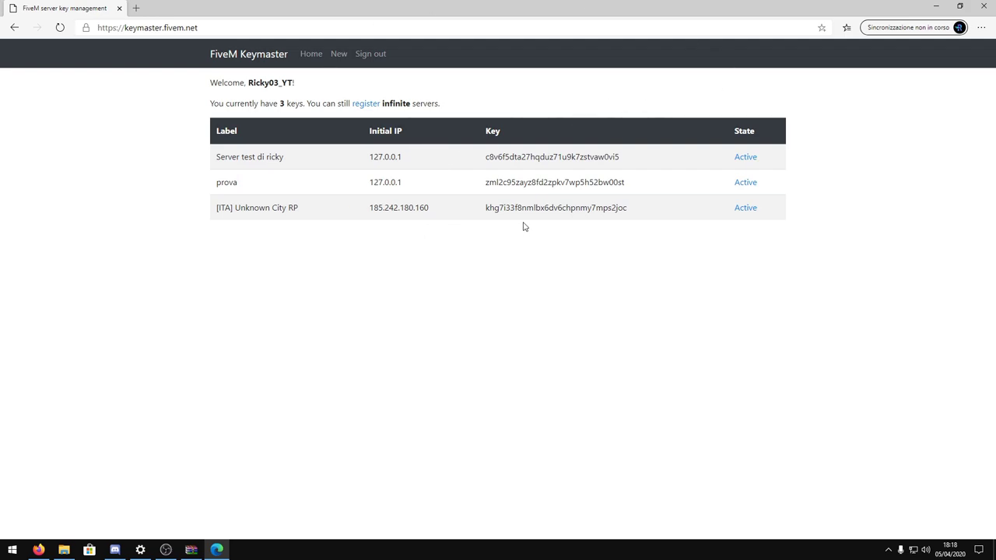
Step: Start registering a new server in Keymaster with the label "Server mio" and the IP address 127.0.0.1
{"action": "left_click", "coordinate": [364, 105]}
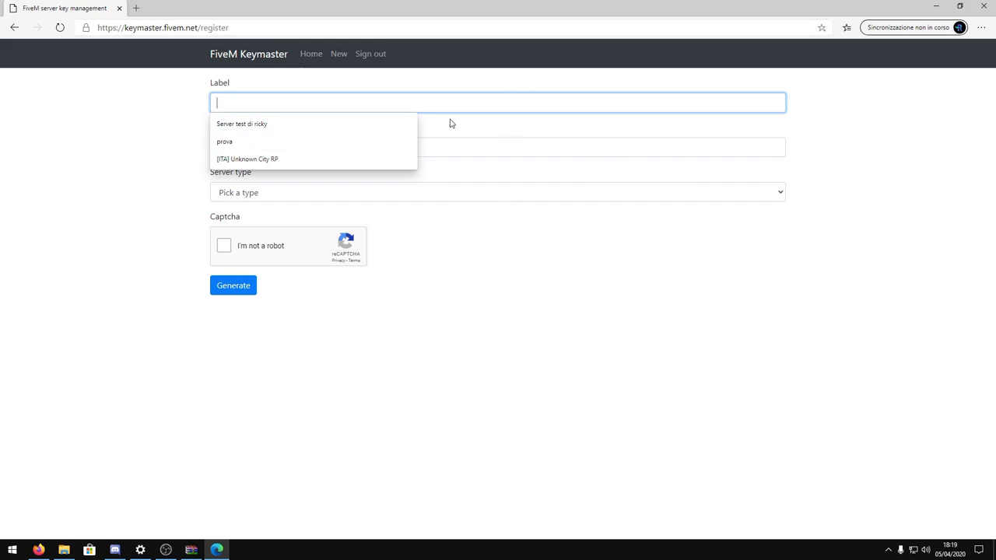
{"action": "type", "text": "S"}
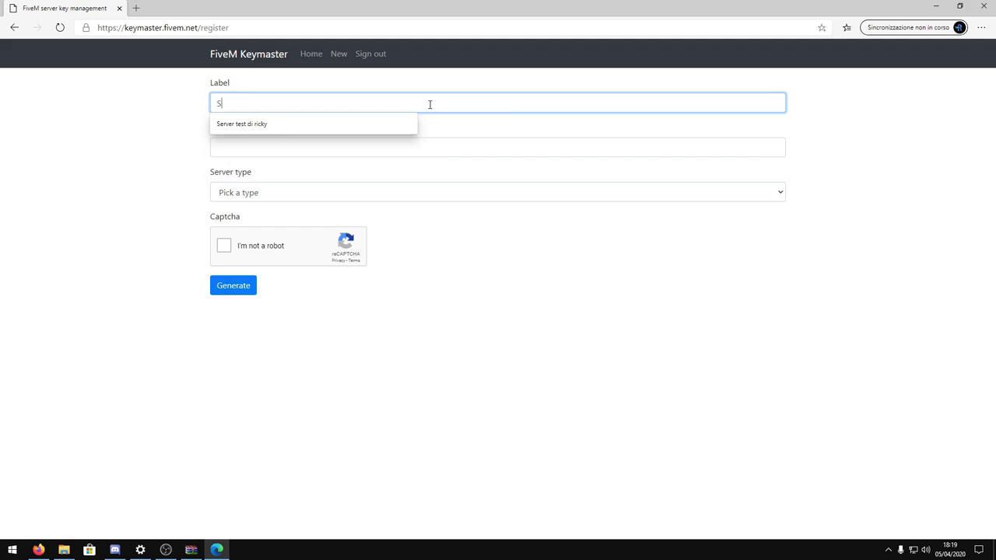
{"action": "type", "text": "erver mio"}
{"action": "left_click", "coordinate": [299, 152]}
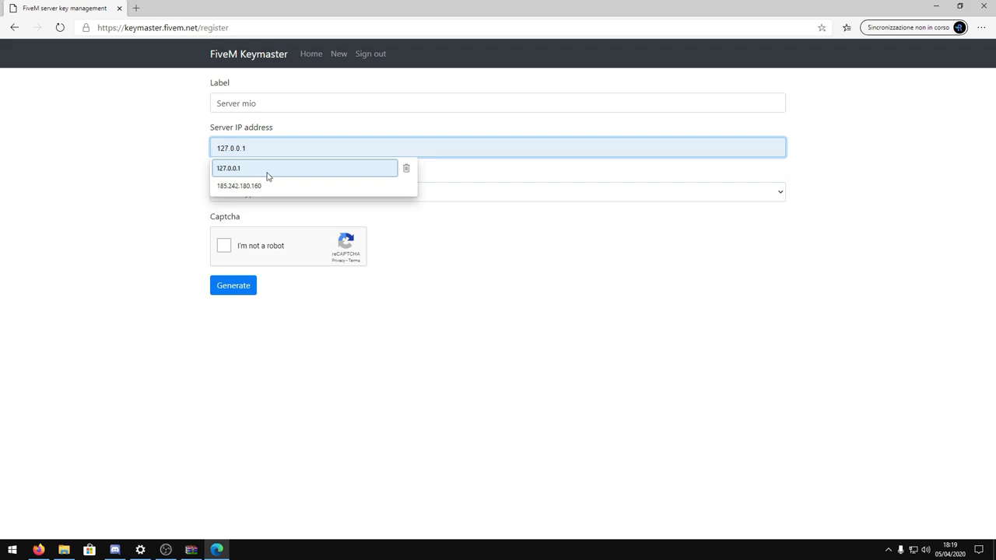
{"action": "left_click", "coordinate": [267, 176]}
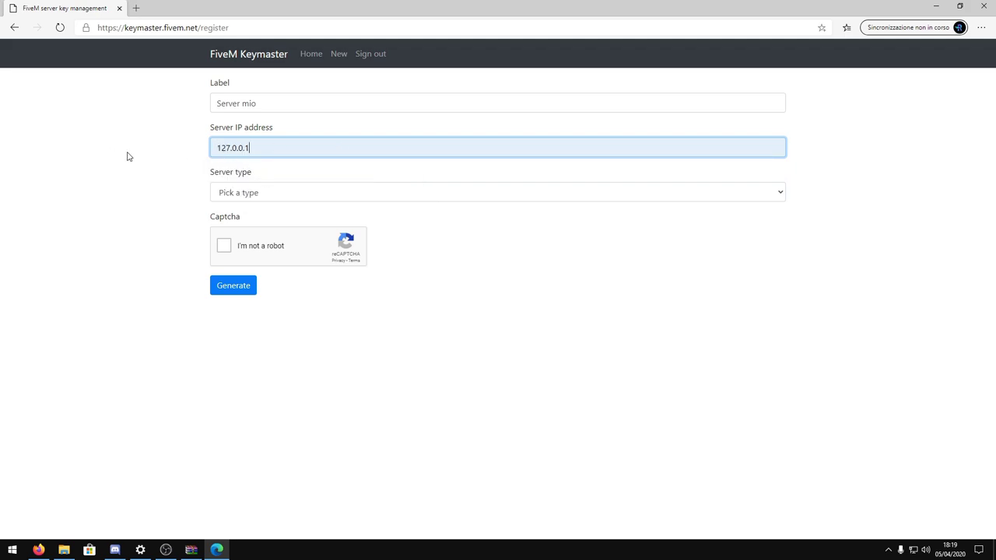
{"action": "key", "text": "ctrl+a"}
{"action": "left_click", "coordinate": [348, 155]}
{"action": "left_click_drag", "start_coordinate": [293, 151], "coordinate": [180, 151]}
{"action": "left_click", "coordinate": [274, 152]}
Step: Set the server type to Home hosted, complete the captcha and generate the license key
{"action": "left_click", "coordinate": [311, 197]}
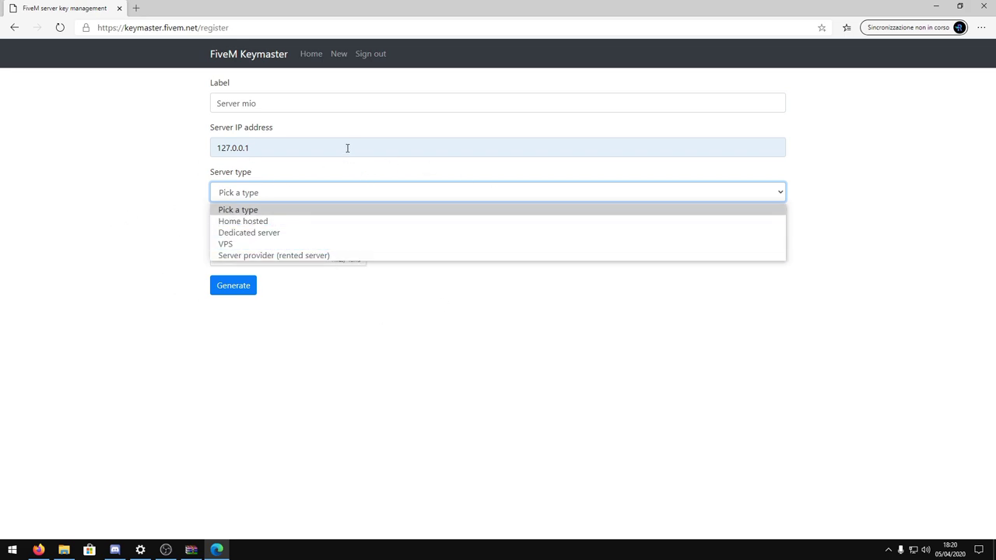
{"action": "left_click", "coordinate": [278, 223]}
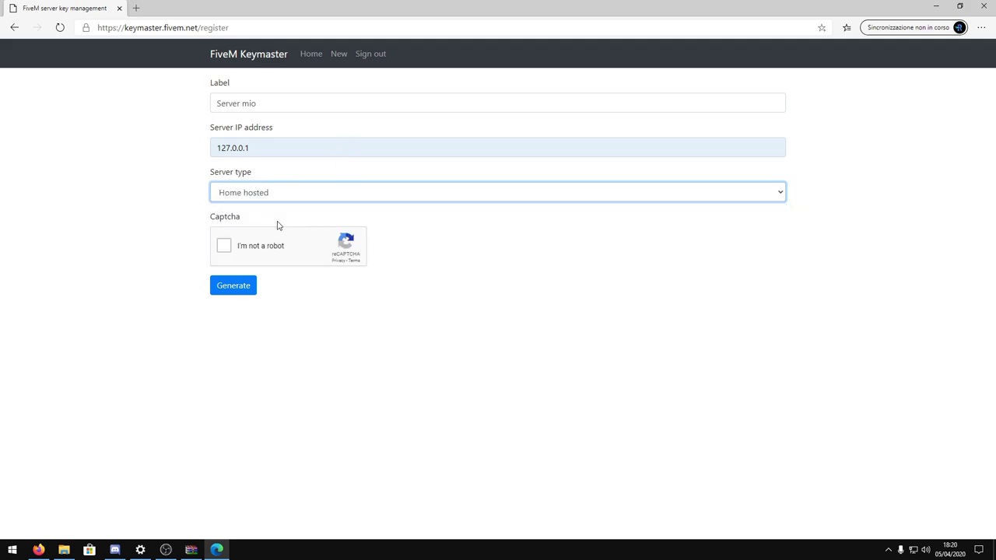
{"action": "left_click", "coordinate": [224, 245]}
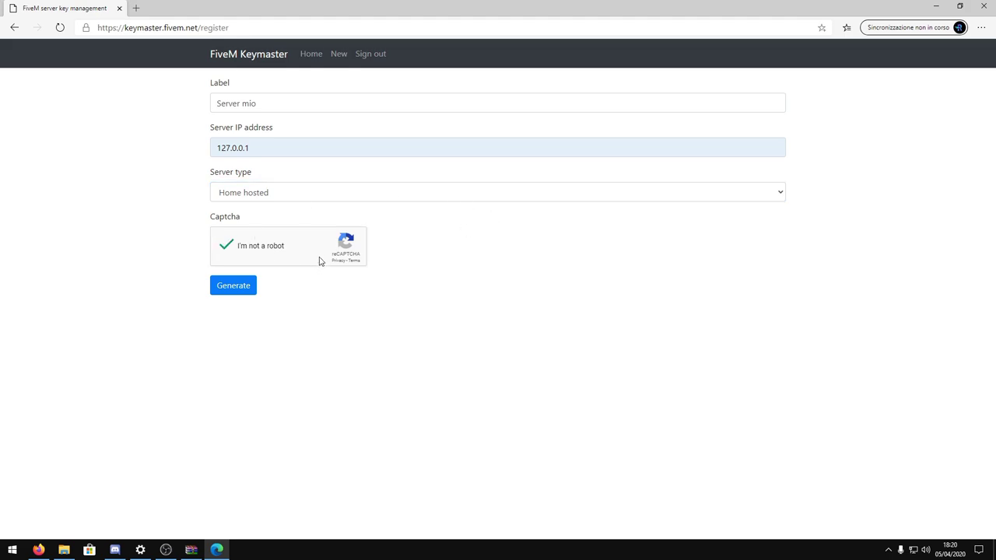
{"action": "left_click", "coordinate": [231, 291]}
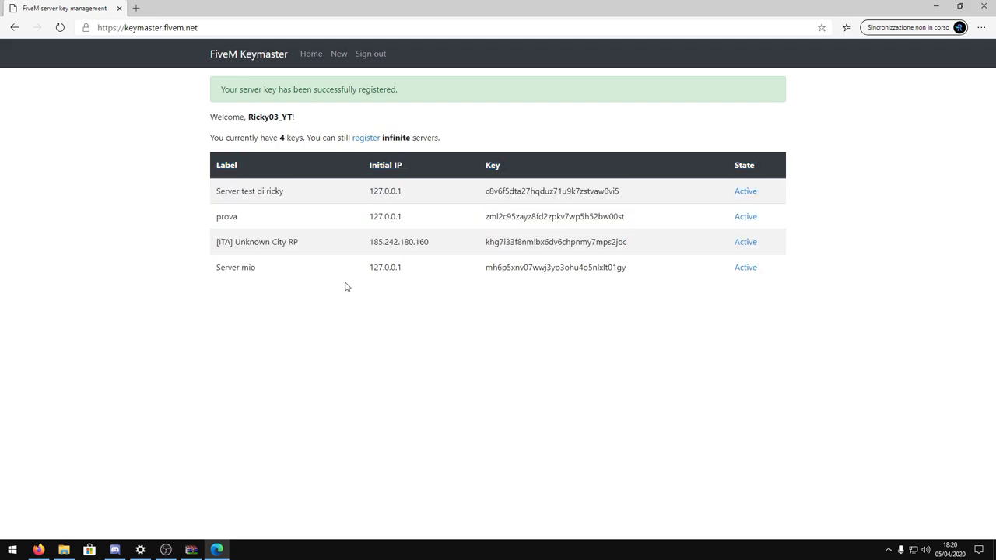
Step: Copy the license key of "Server mio" and open server.cfg from the server-data folder in Notepad
{"action": "left_click_drag", "start_coordinate": [660, 272], "coordinate": [479, 273]}
{"action": "right_click", "coordinate": [519, 269]}
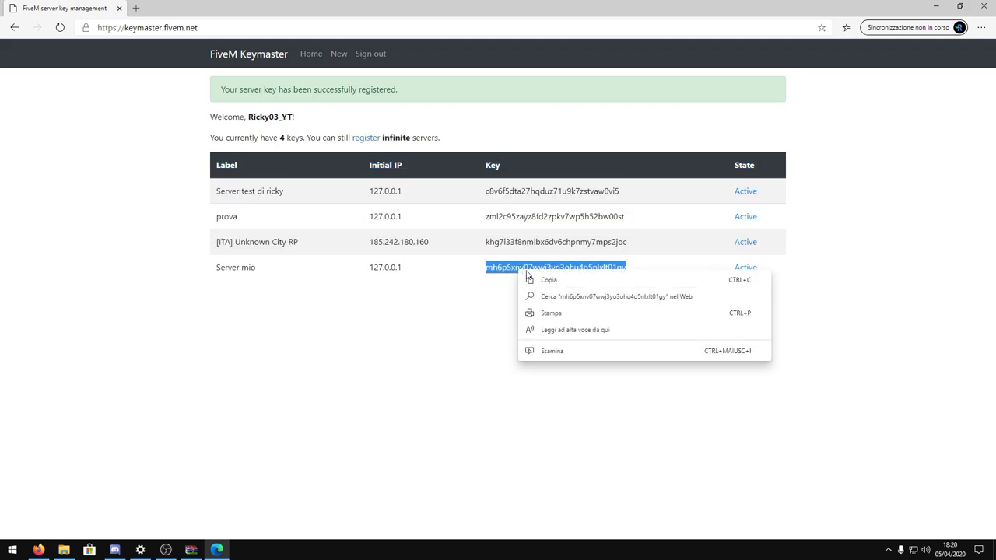
{"action": "left_click", "coordinate": [546, 282]}
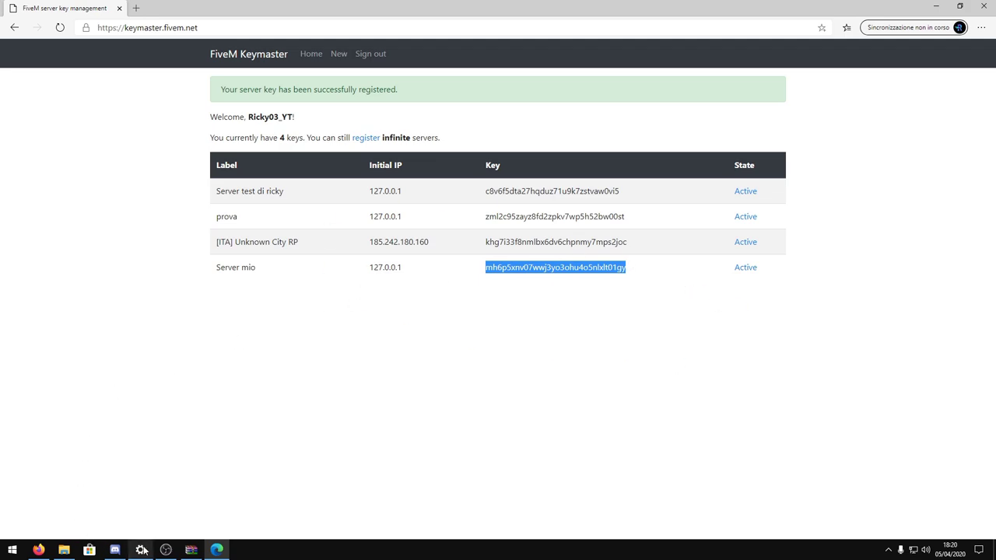
{"action": "left_click", "coordinate": [64, 549]}
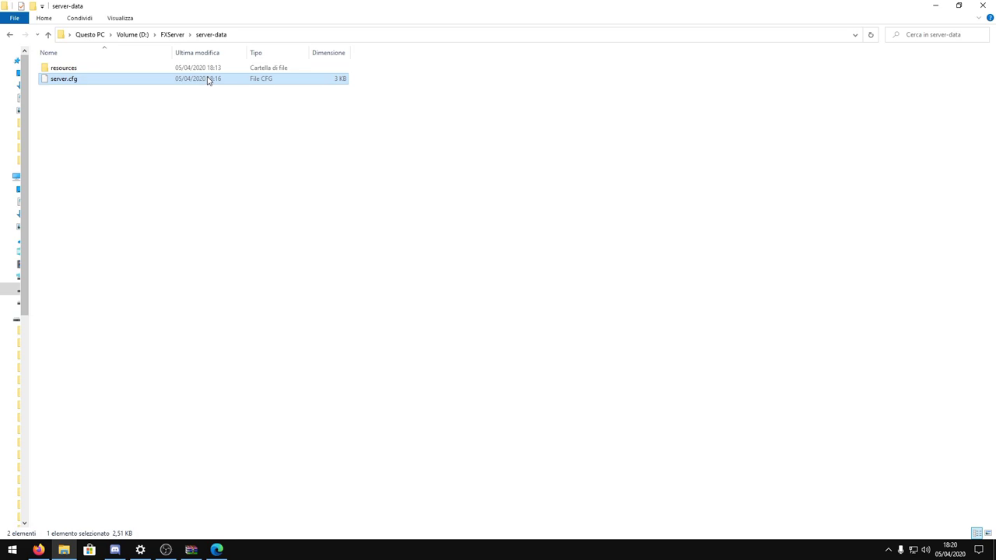
{"action": "right_click", "coordinate": [89, 81]}
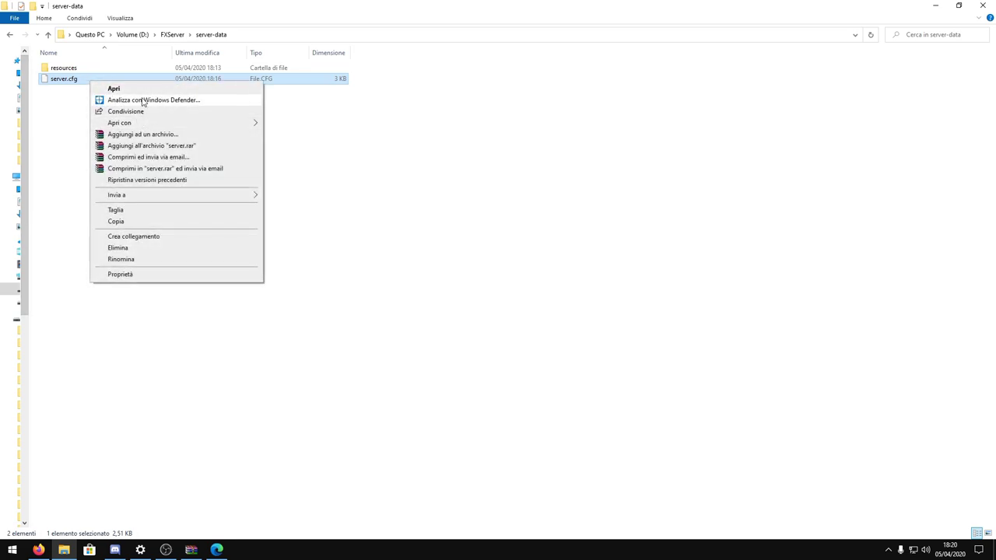
{"action": "mouse_move", "coordinate": [138, 123]}
{"action": "left_click", "coordinate": [312, 124]}
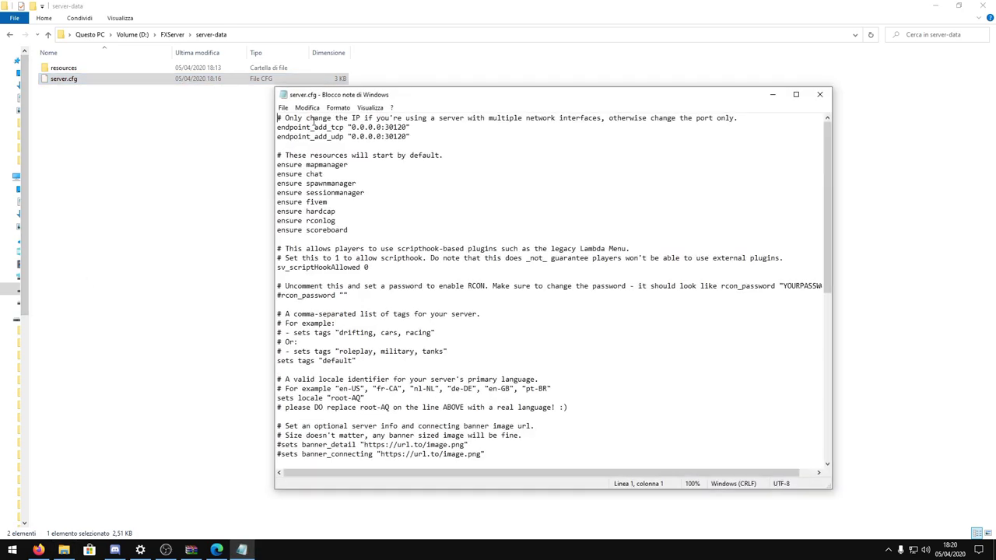
Step: Replace the changeme placeholder after sv_licenseKey at the end of server.cfg with the copied license key
{"action": "scroll", "coordinate": [549, 220], "scroll_direction": "down", "scroll_amount": 12}
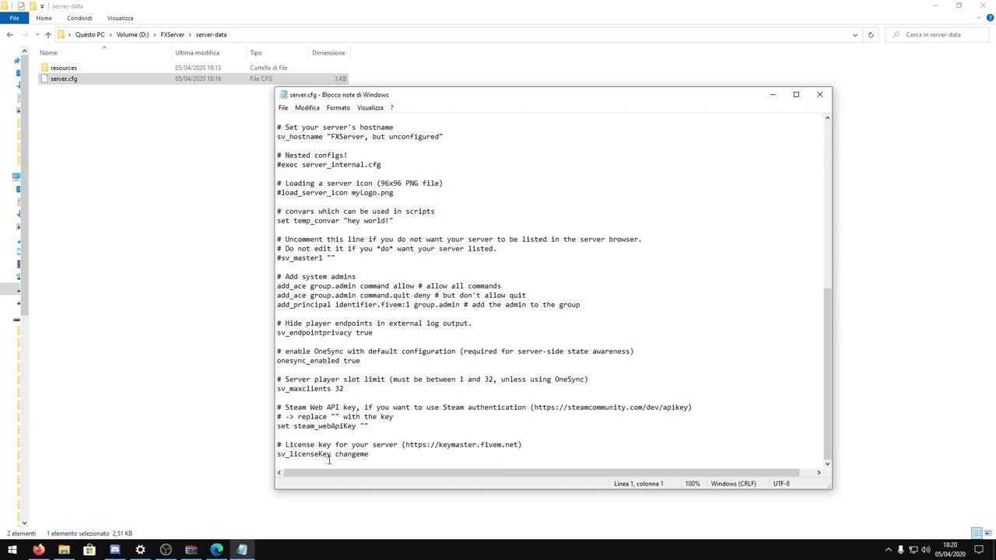
{"action": "left_click_drag", "start_coordinate": [278, 445], "coordinate": [529, 454]}
{"action": "left_click", "coordinate": [644, 460]}
{"action": "left_click_drag", "start_coordinate": [371, 453], "coordinate": [335, 453]}
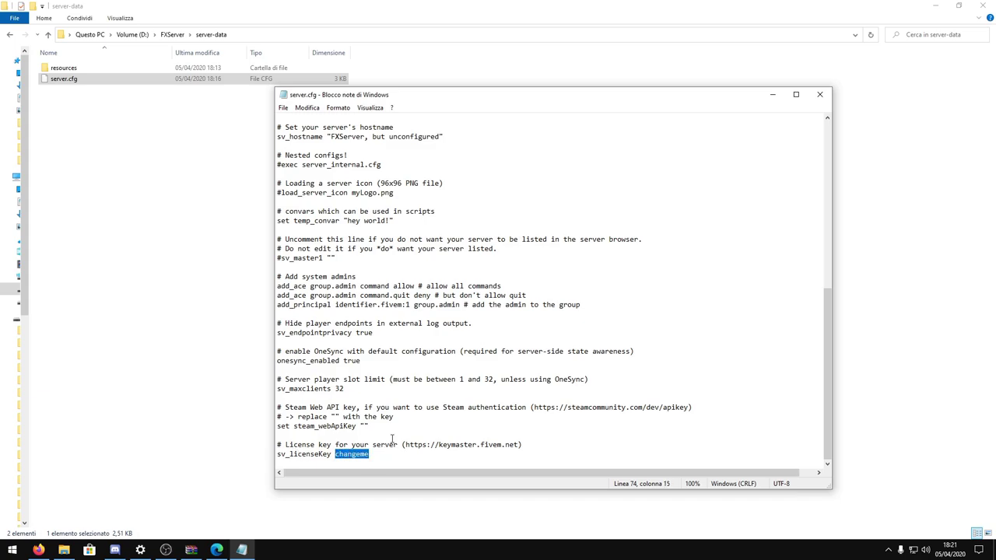
{"action": "key", "text": "BackSpace"}
{"action": "right_click", "coordinate": [348, 457]}
{"action": "left_click", "coordinate": [389, 343]}
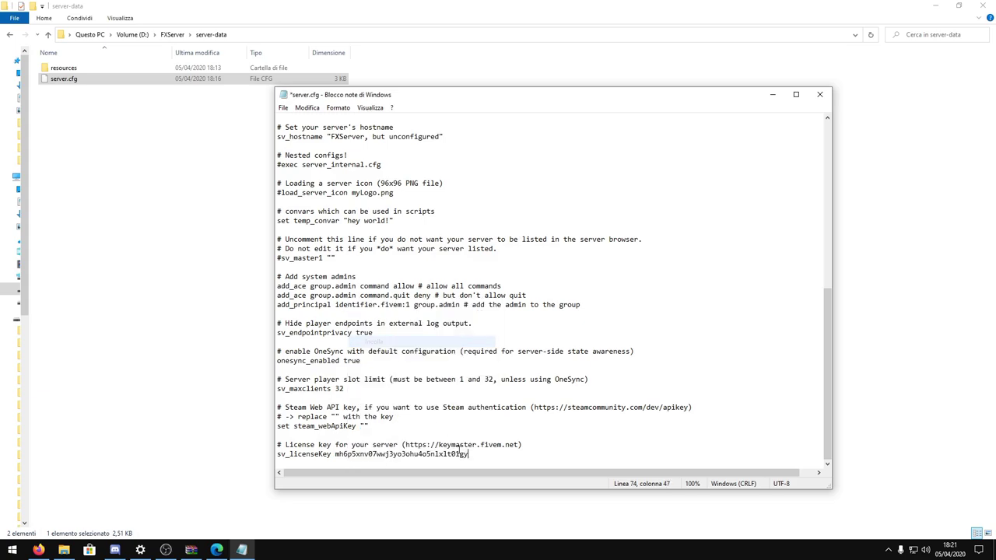
Step: Save server.cfg with the license key and close the file
{"action": "left_click", "coordinate": [283, 107]}
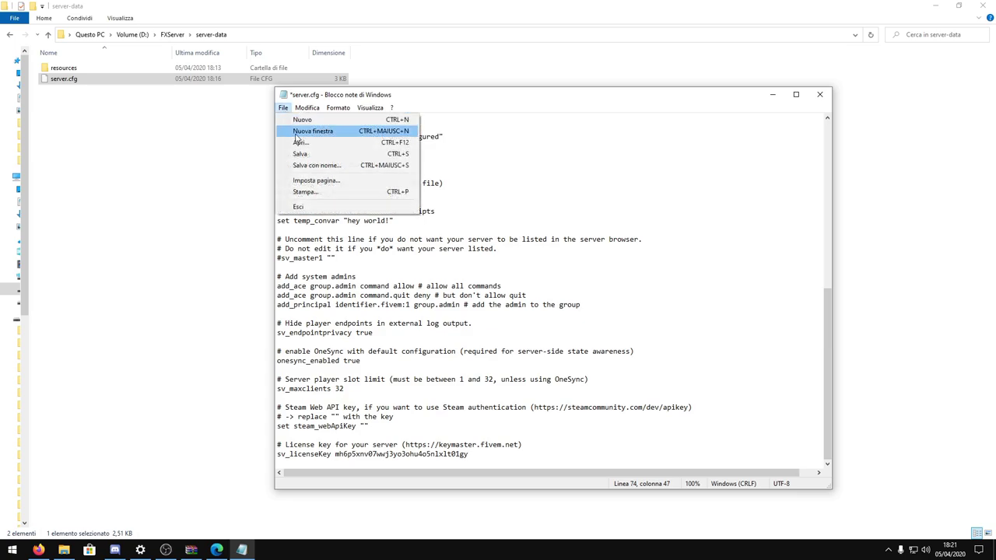
{"action": "left_click", "coordinate": [311, 153]}
{"action": "left_click", "coordinate": [822, 96]}
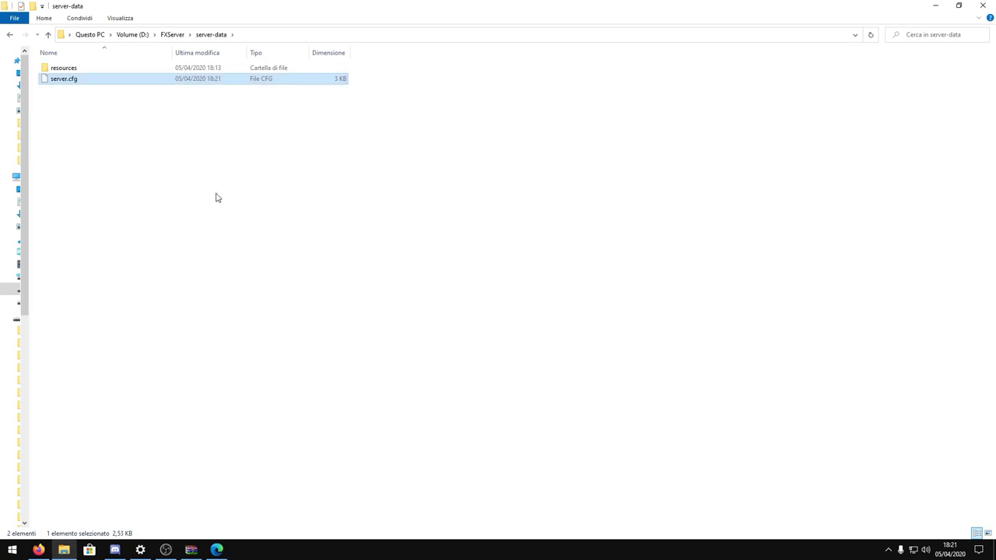
Step: Copy the command "D:\FXServer\server\FXServer.exe +exec server.cfg" from step 8 of the Windows installation instructions in the FiveM documentation
{"action": "left_click", "coordinate": [35, 551]}
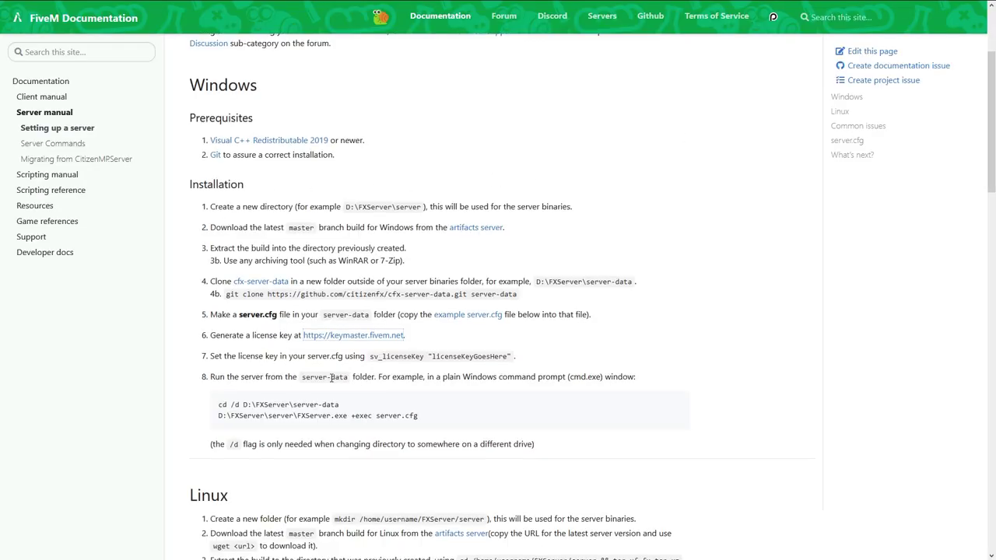
{"action": "scroll", "coordinate": [330, 377], "scroll_direction": "down", "scroll_amount": 1}
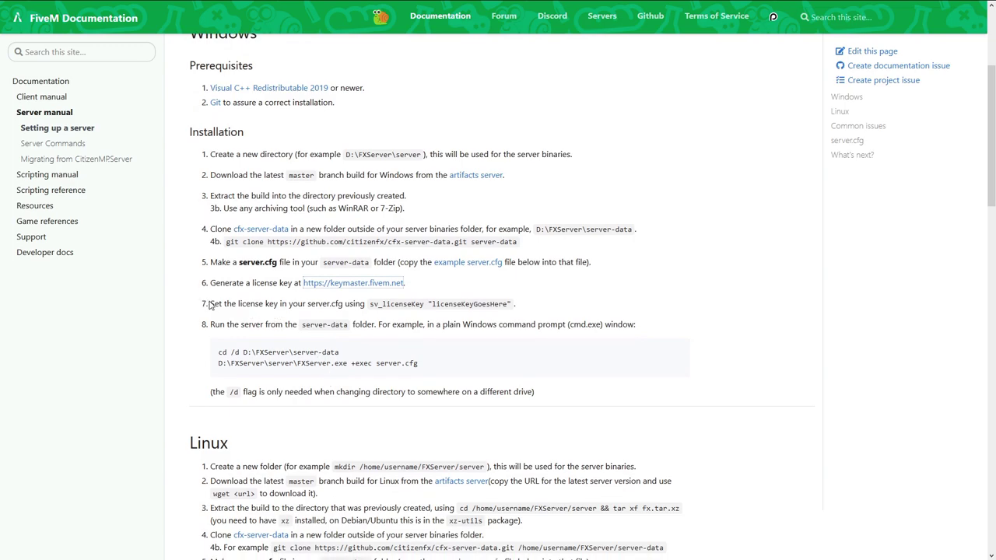
{"action": "left_click_drag", "start_coordinate": [210, 327], "coordinate": [345, 327]}
{"action": "left_click", "coordinate": [284, 327]}
{"action": "scroll", "coordinate": [560, 344], "scroll_direction": "down", "scroll_amount": 1}
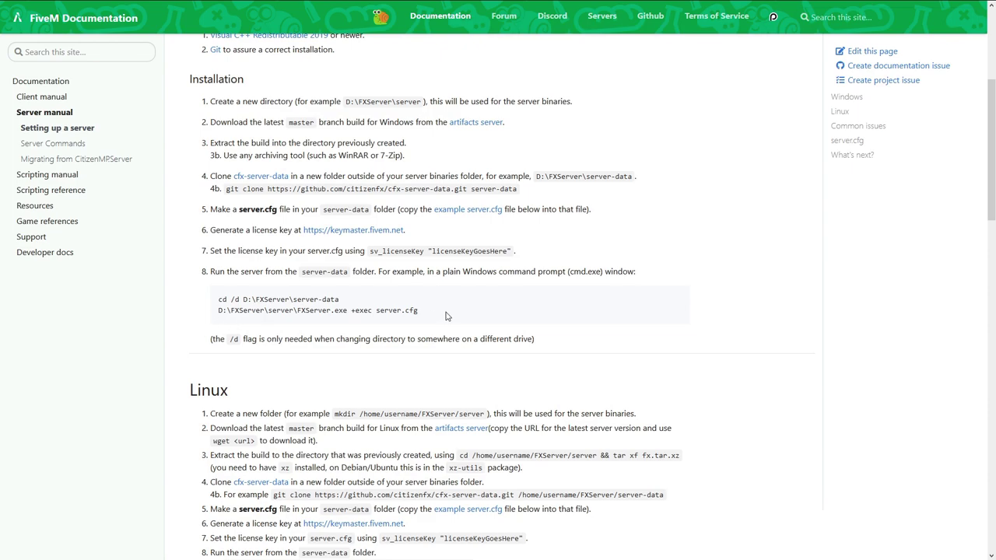
{"action": "left_click_drag", "start_coordinate": [427, 314], "coordinate": [215, 319]}
{"action": "key", "text": "ctrl+c"}
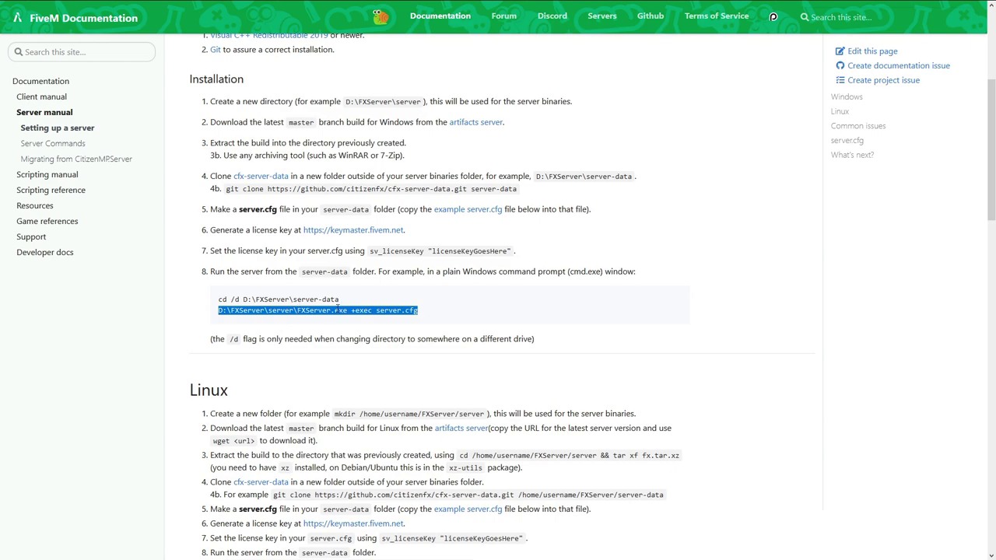
Step: Create a text document in the server-data folder and name it start.bat, accepting the extension change
{"action": "key", "text": "alt+Tab"}
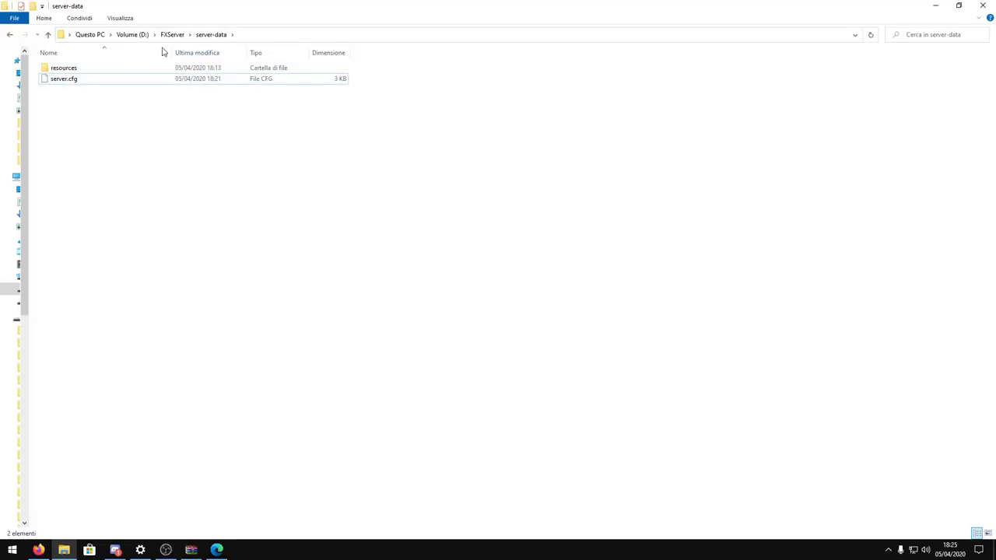
{"action": "right_click", "coordinate": [148, 168]}
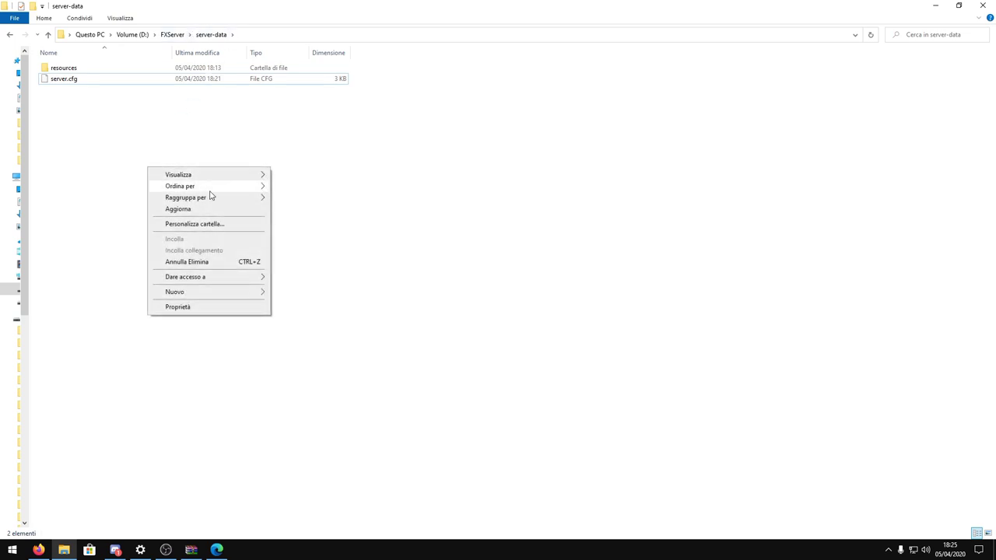
{"action": "mouse_move", "coordinate": [190, 291]}
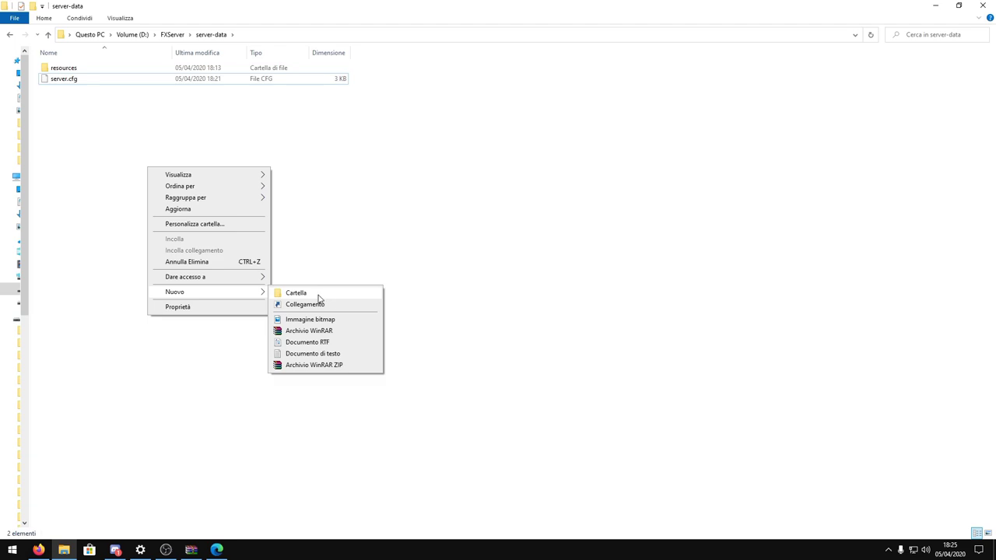
{"action": "left_click", "coordinate": [312, 354]}
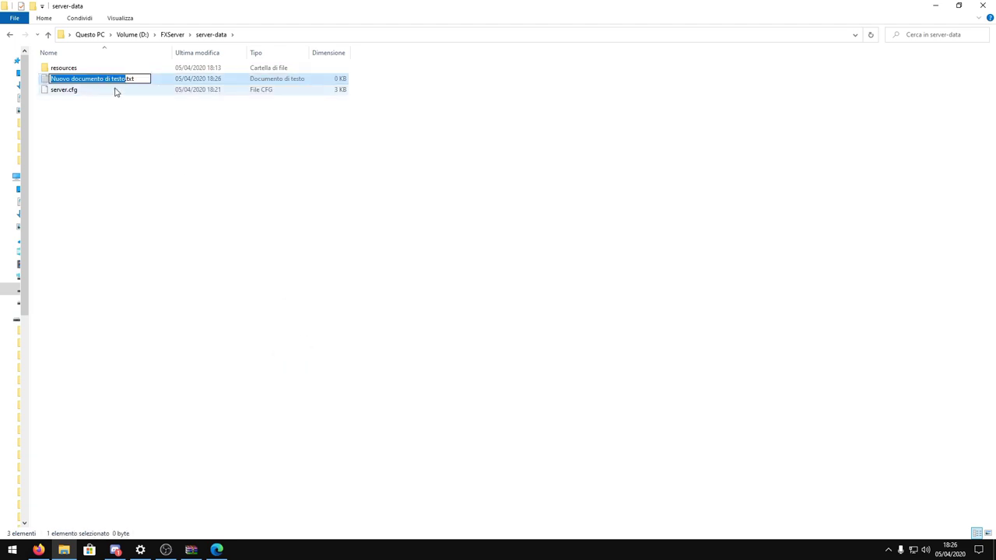
{"action": "key", "text": "BackSpace"}
{"action": "key", "text": "Delete"}
{"action": "key", "text": "Delete"}
{"action": "key", "text": "Delete"}
{"action": "key", "text": "Delete"}
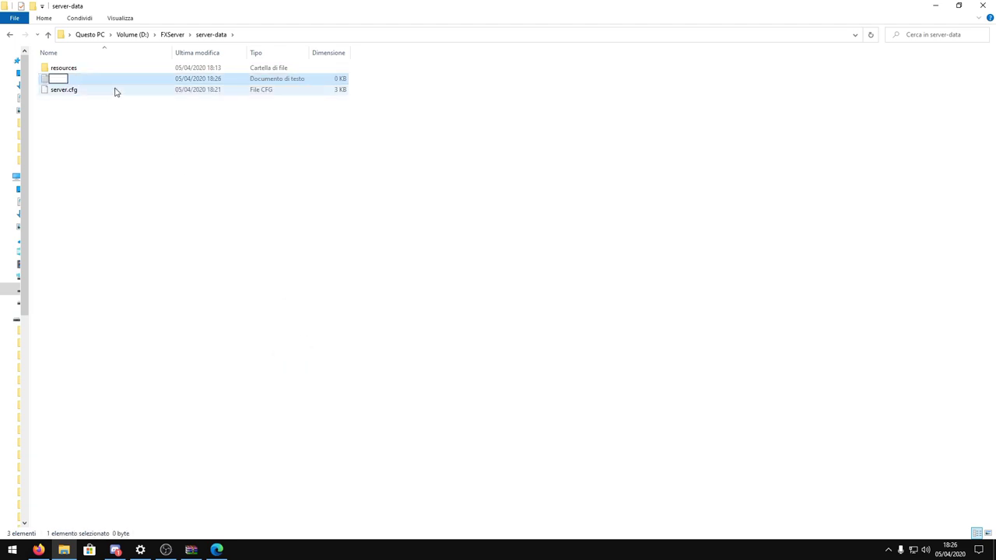
{"action": "type", "text": "start.bat"}
{"action": "key", "text": "Return"}
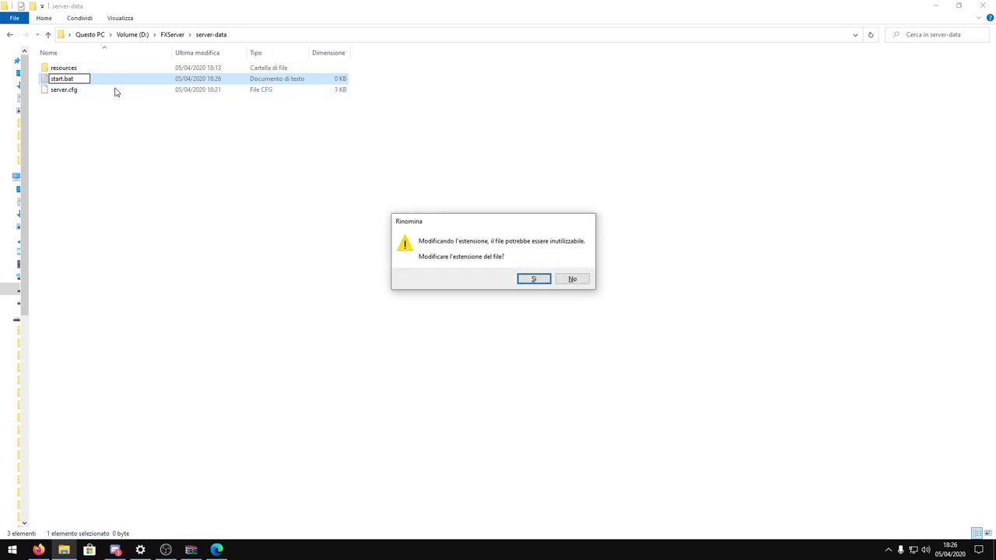
{"action": "left_click", "coordinate": [545, 283]}
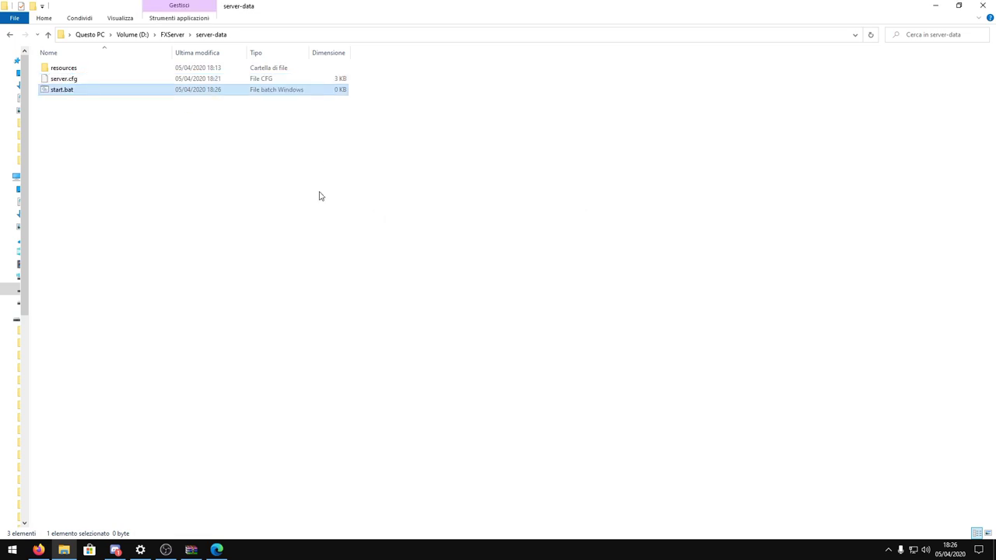
Step: Open start.bat for editing in Notepad and paste the copied FXServer launch command into it
{"action": "right_click", "coordinate": [88, 91]}
{"action": "left_click", "coordinate": [118, 111]}
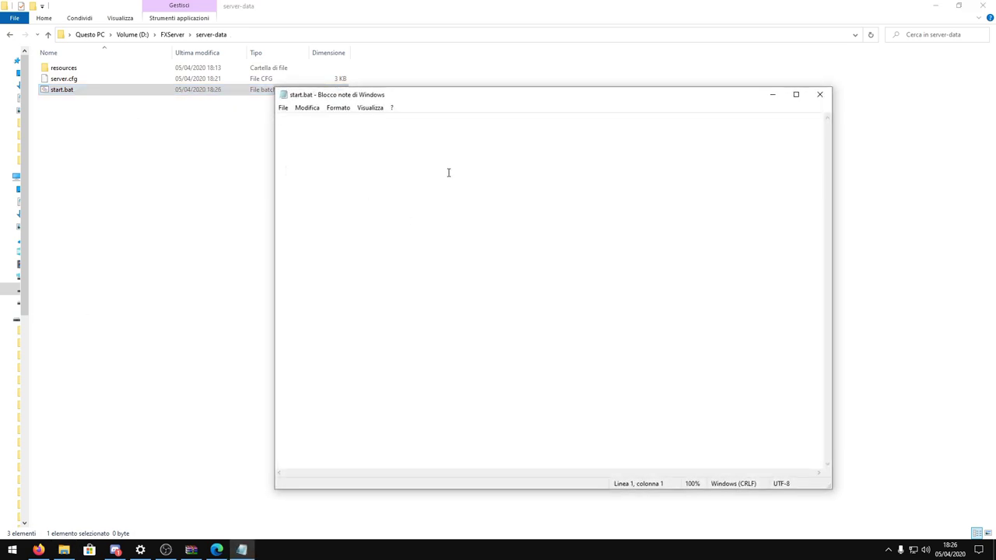
{"action": "key", "text": "ctrl+v"}
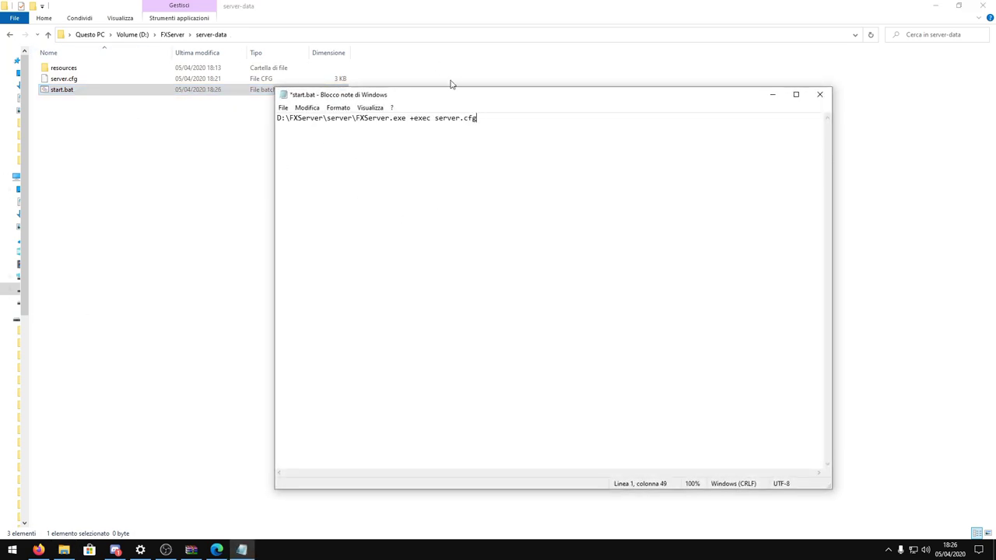
Step: Compare the drive and folder path in the start.bat launch command with the location of the server-data folder
{"action": "left_click_drag", "start_coordinate": [282, 121], "coordinate": [276, 119]}
{"action": "left_click", "coordinate": [296, 120]}
{"action": "left_click", "coordinate": [250, 36]}
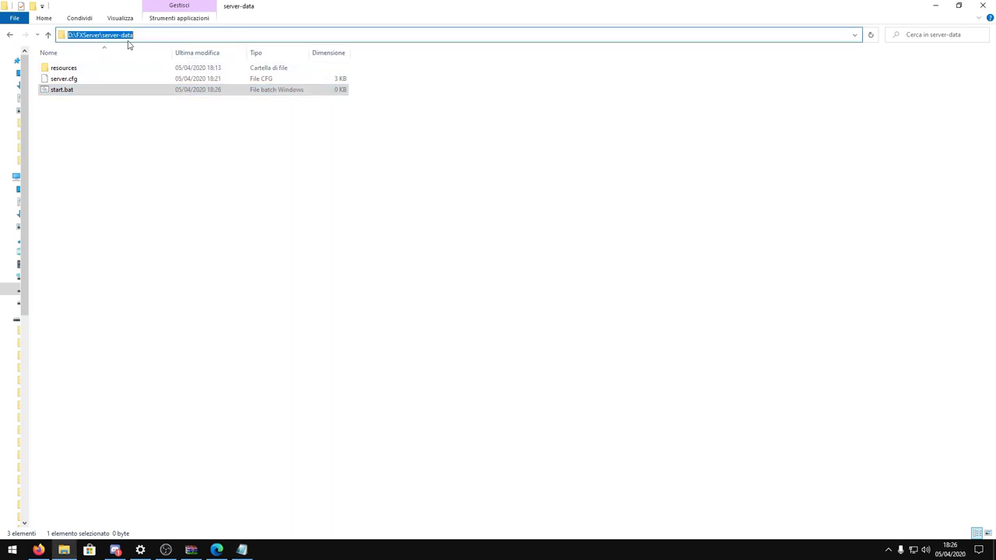
{"action": "left_click_drag", "start_coordinate": [406, 119], "coordinate": [477, 121]}
{"action": "left_click", "coordinate": [447, 123]}
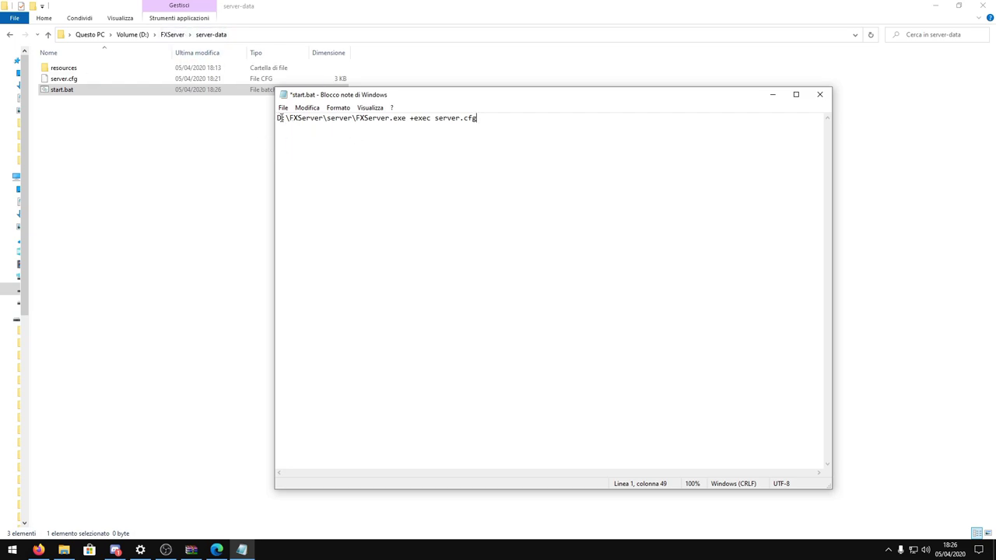
Step: Try drive letter C for the FXServer path in the start.bat launch command
{"action": "left_click_drag", "start_coordinate": [282, 119], "coordinate": [263, 124]}
{"action": "type", "text": "C"}
{"action": "left_click", "coordinate": [350, 119]}
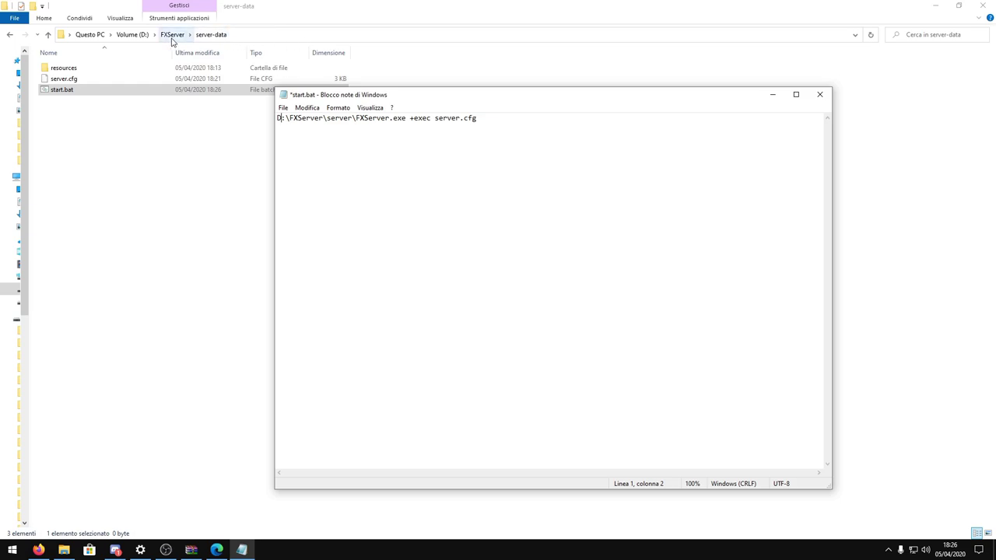
Step: Find FXServer.exe in the FXServer\server folder and check the folder's full path against the launch command
{"action": "left_click", "coordinate": [173, 42]}
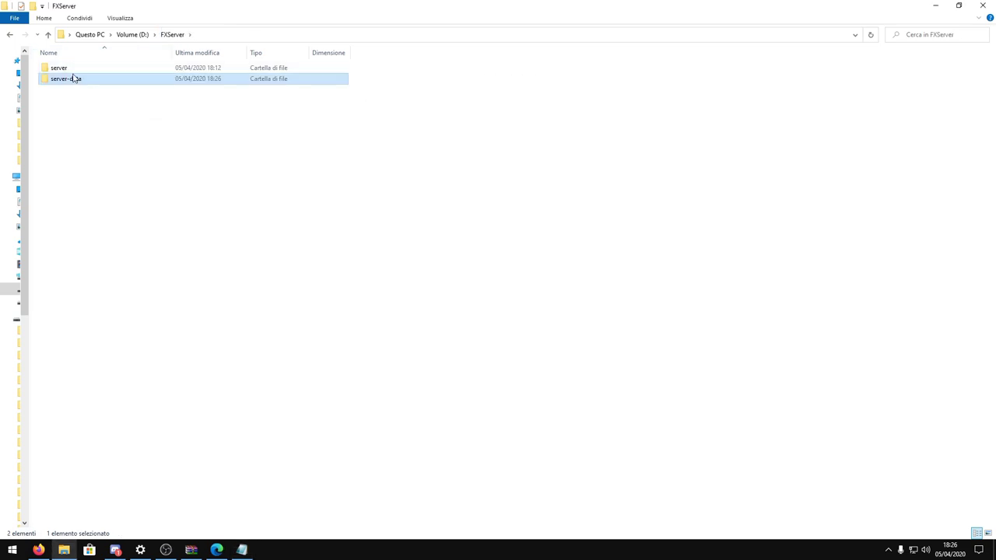
{"action": "double_click", "coordinate": [64, 69]}
{"action": "scroll", "coordinate": [124, 228], "scroll_direction": "down", "scroll_amount": 3}
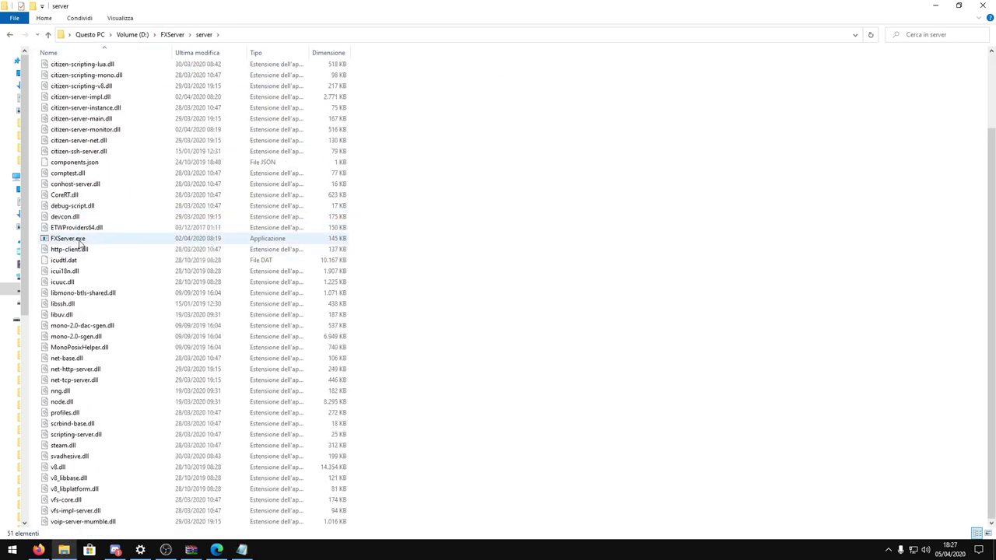
{"action": "left_click", "coordinate": [80, 242]}
{"action": "mouse_move", "coordinate": [81, 243]}
{"action": "left_mouse_down"}
{"action": "mouse_move", "coordinate": [251, 44]}
{"action": "mouse_move", "coordinate": [116, 247]}
{"action": "mouse_move", "coordinate": [96, 246]}
{"action": "left_mouse_up"}
{"action": "right_click", "coordinate": [96, 246]}
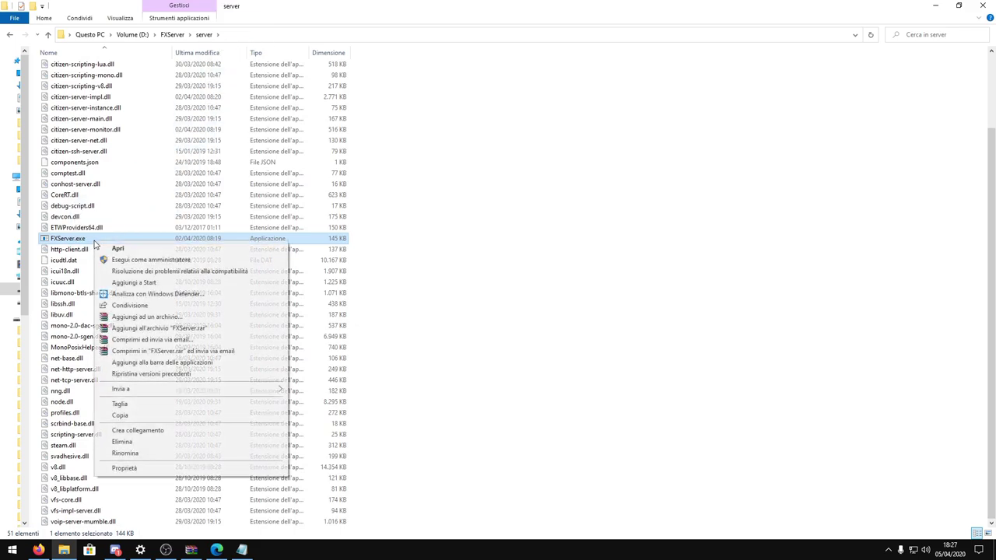
{"action": "left_click", "coordinate": [378, 247]}
{"action": "left_click", "coordinate": [185, 34]}
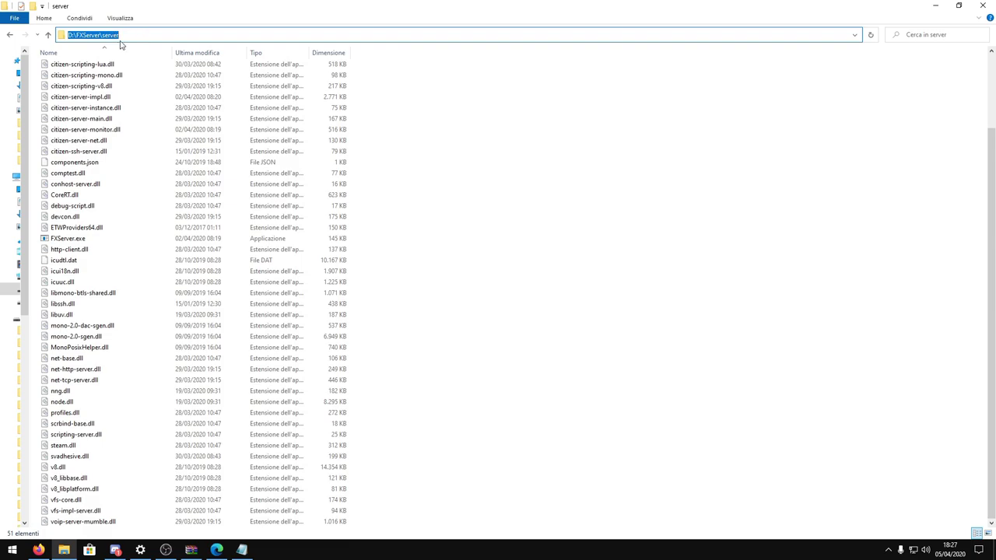
Step: Save start.bat with the FXServer launch command and close the file
{"action": "left_click", "coordinate": [241, 550]}
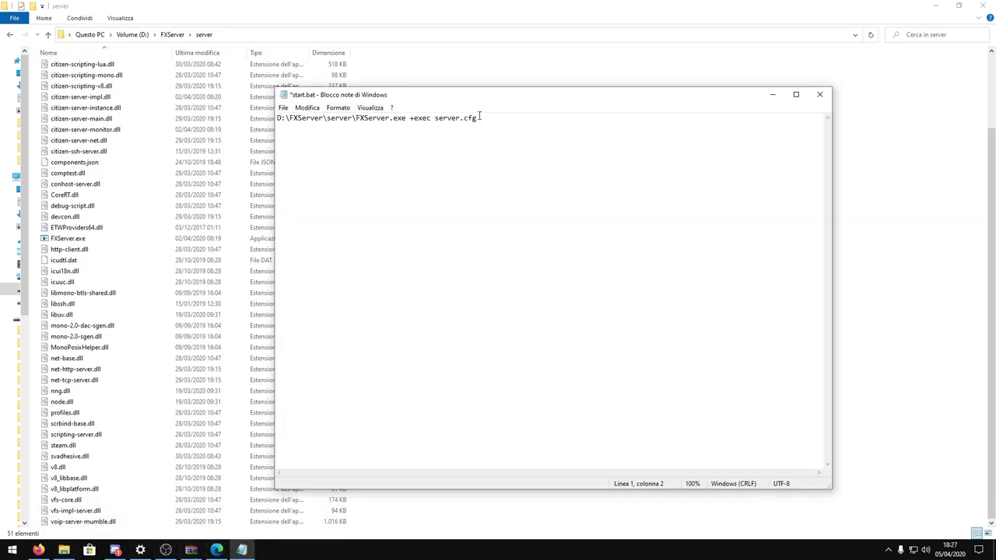
{"action": "left_click", "coordinate": [284, 108]}
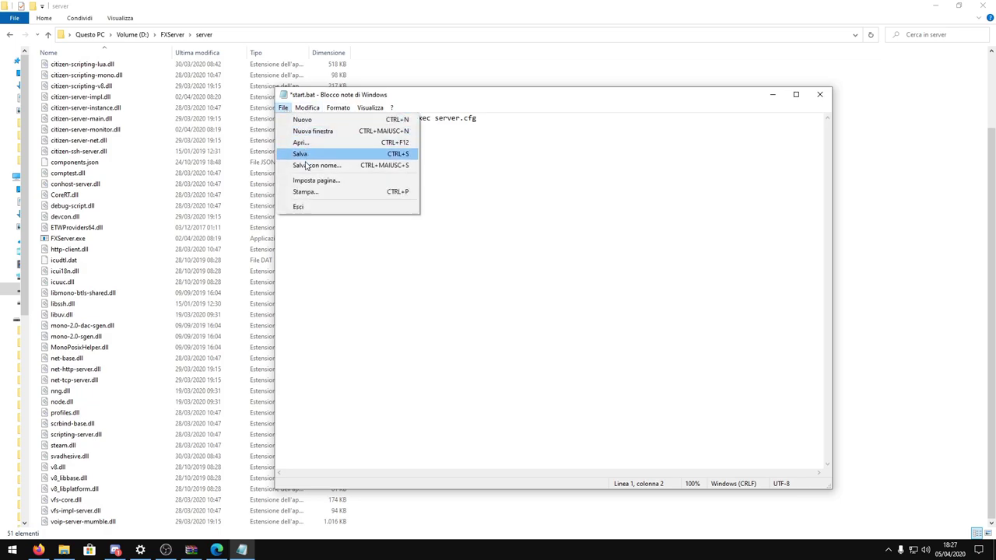
{"action": "left_click", "coordinate": [303, 155]}
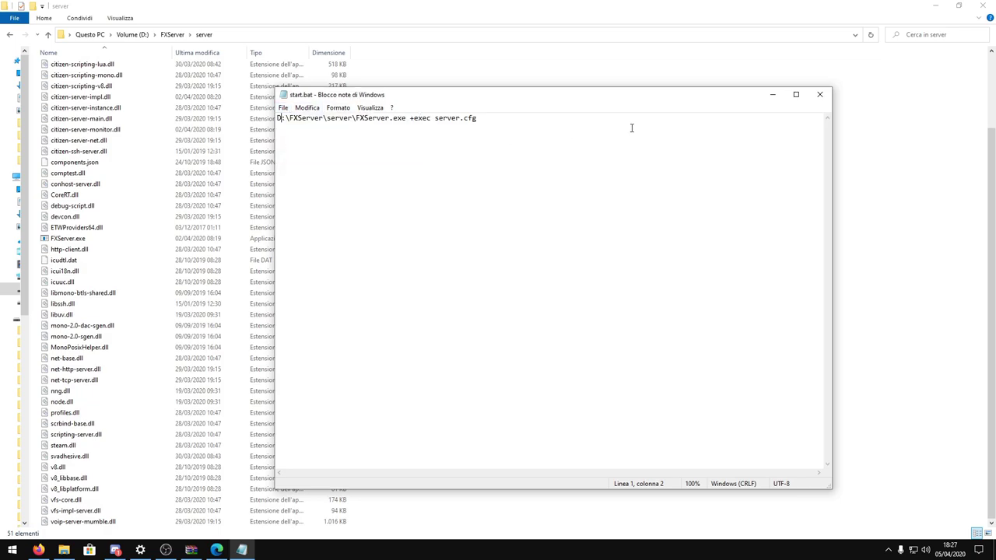
{"action": "left_click", "coordinate": [825, 96]}
Step: Return to the server-data folder and run start.bat to launch the server
{"action": "left_click", "coordinate": [168, 34]}
{"action": "double_click", "coordinate": [85, 78]}
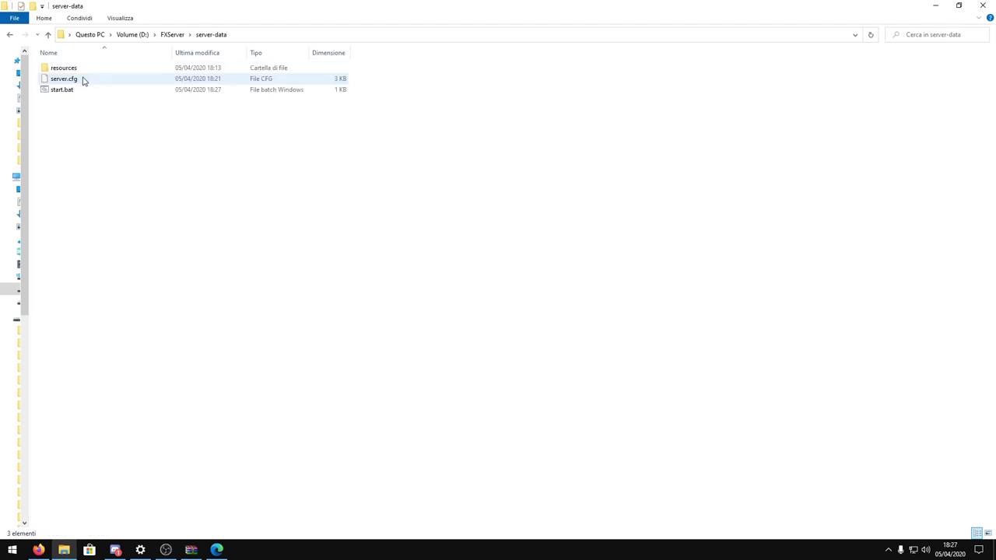
{"action": "double_click", "coordinate": [71, 92]}
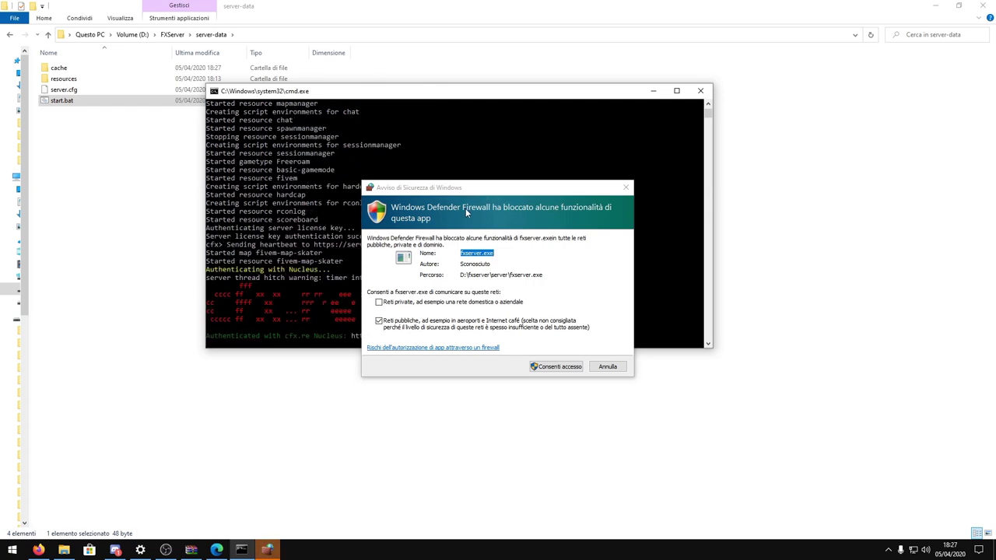
Step: Allow fxserver.exe through Windows Defender Firewall on both private and public networks
{"action": "mouse_move", "coordinate": [457, 189]}
{"action": "left_mouse_down"}
{"action": "mouse_move", "coordinate": [463, 149]}
{"action": "mouse_move", "coordinate": [468, 198]}
{"action": "mouse_move", "coordinate": [462, 190]}
{"action": "left_mouse_up"}
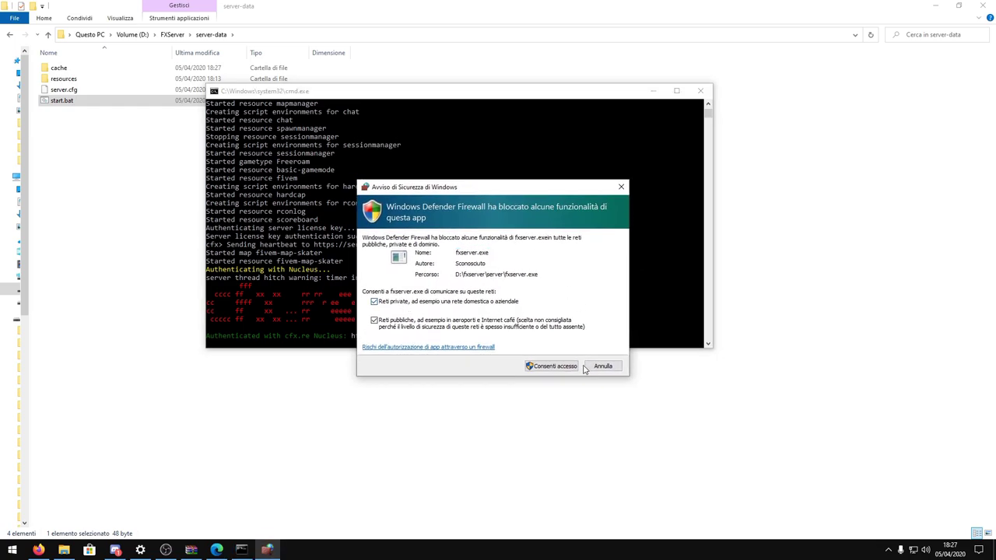
{"action": "left_click", "coordinate": [560, 366]}
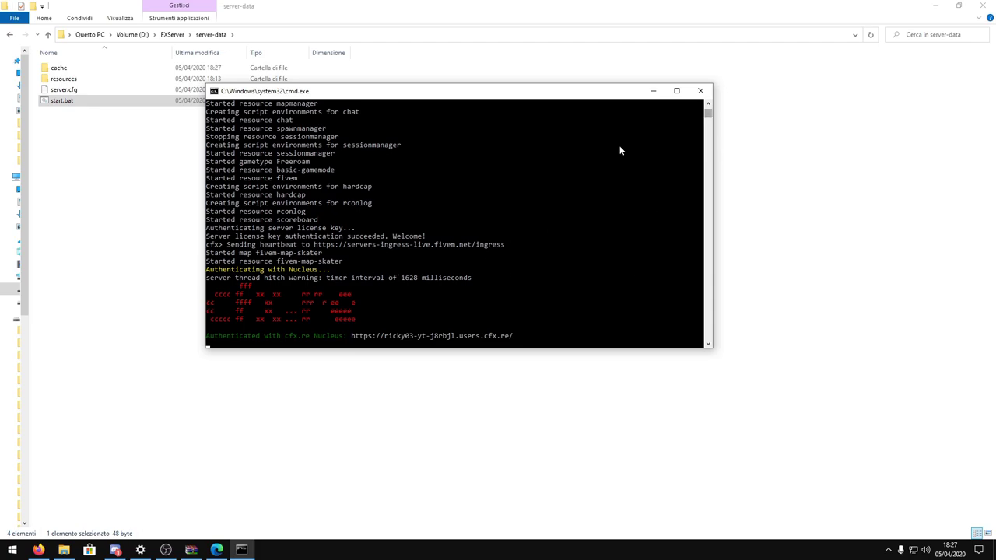
{"action": "left_click_drag", "start_coordinate": [708, 115], "coordinate": [709, 109]}
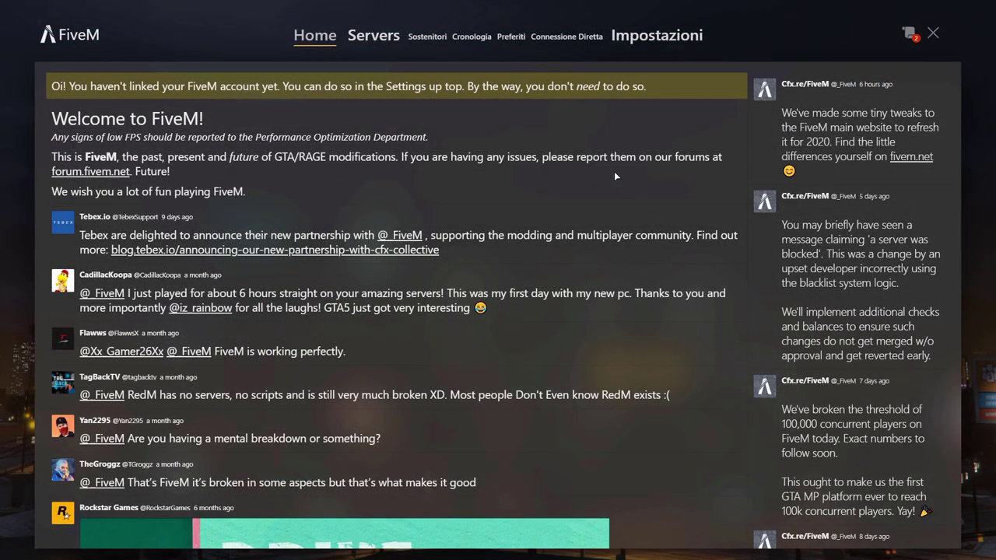
Step: Switch to the FiveM client, open its console and enter the command "connect localhost"
{"action": "key", "text": "F8"}
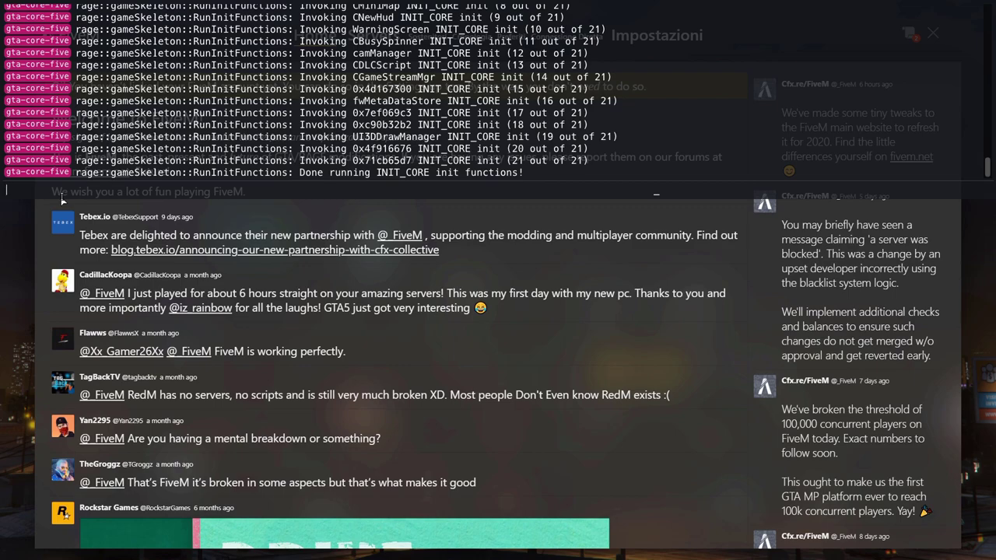
{"action": "key", "text": "alt+Tab"}
{"action": "left_click_drag", "start_coordinate": [453, 185], "coordinate": [429, 139]}
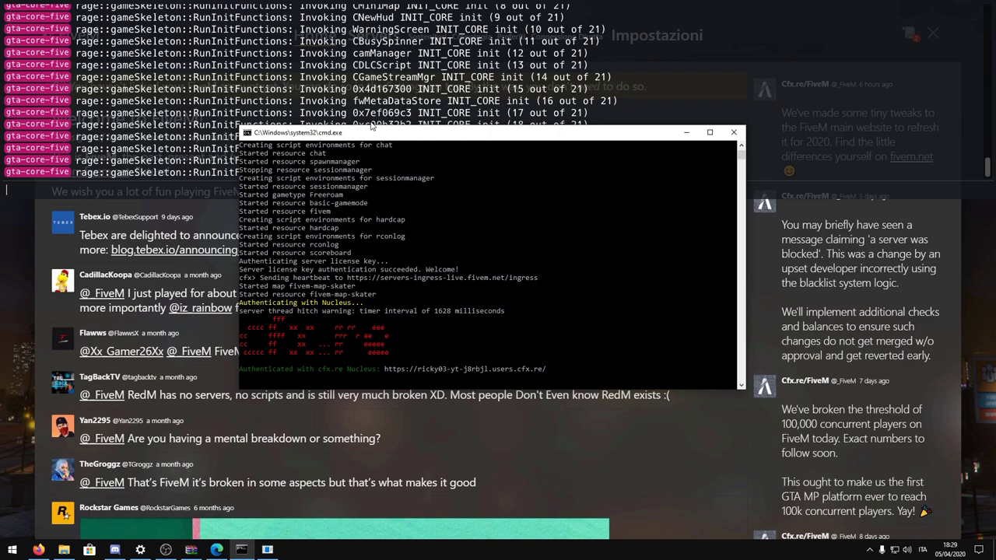
{"action": "left_click", "coordinate": [118, 188]}
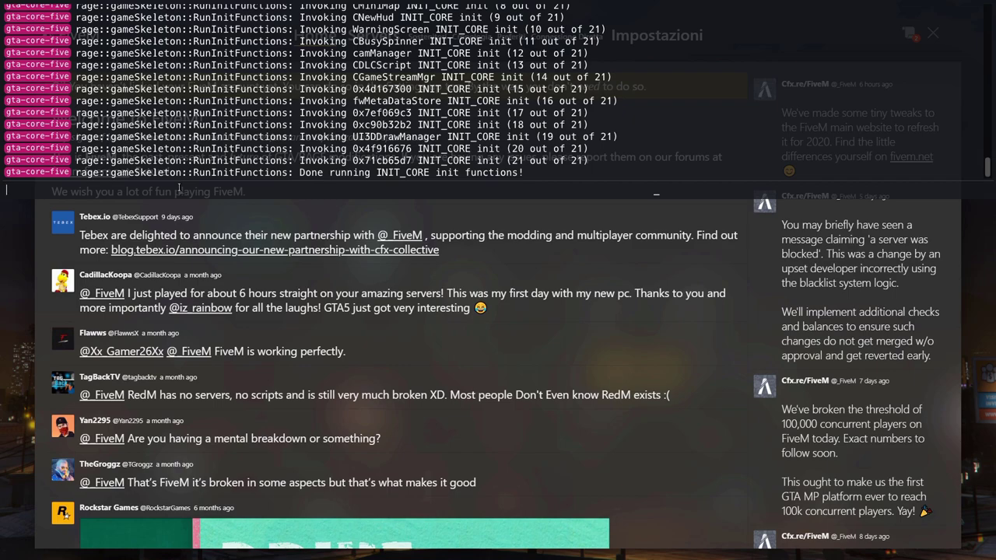
{"action": "type", "text": "connect localhost"}
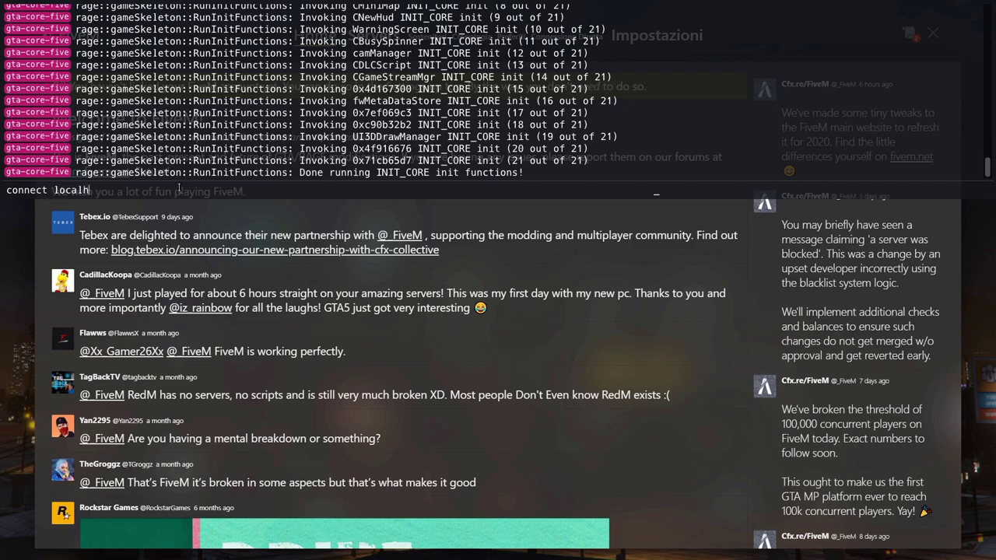